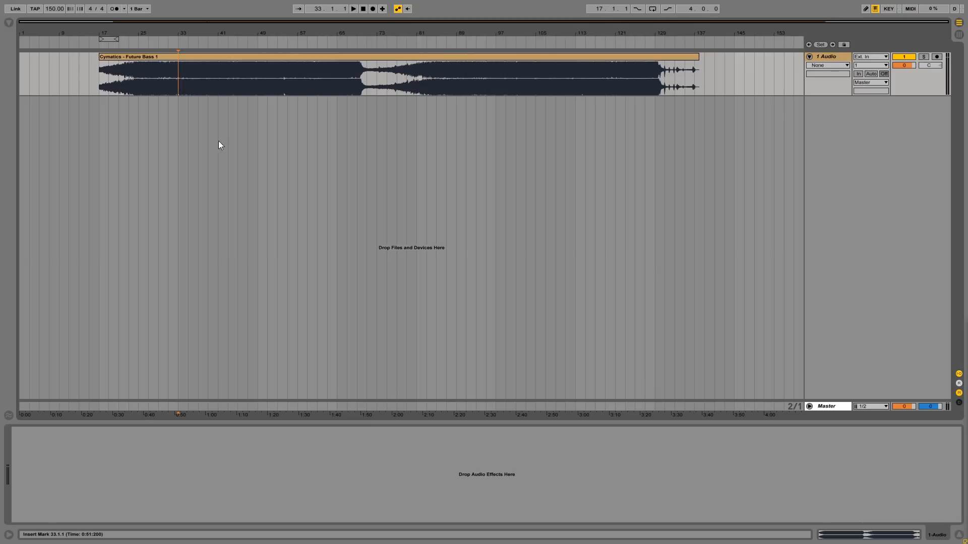
Step: Play the Cymatics - Future Bass 1 clip from bar 41 to listen to its beat
click(103, 86)
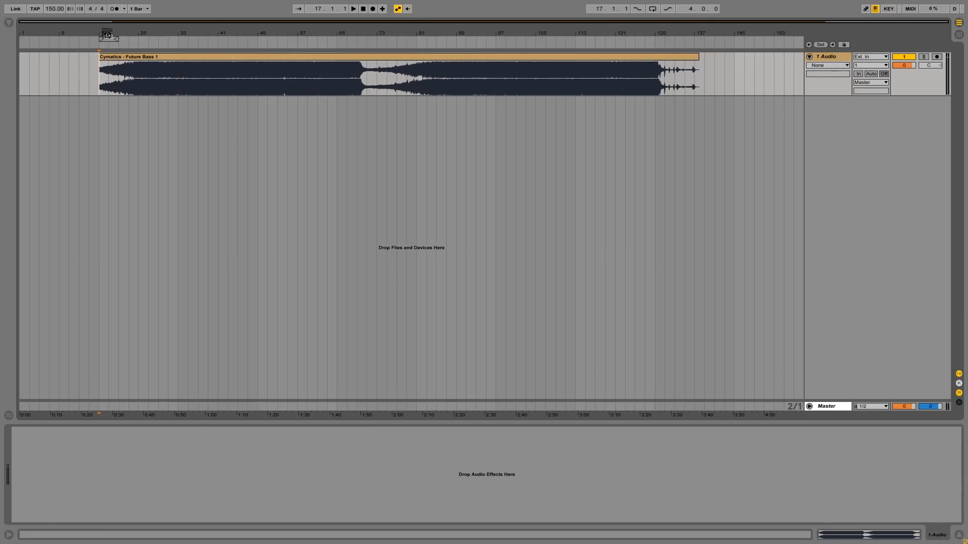
click(216, 80)
mouse_move(225, 36)
mouse_down()
mouse_move(222, 56)
mouse_move(240, 41)
mouse_move(231, 84)
mouse_move(229, 32)
mouse_move(215, 23)
mouse_move(216, 32)
mouse_up()
key(space)
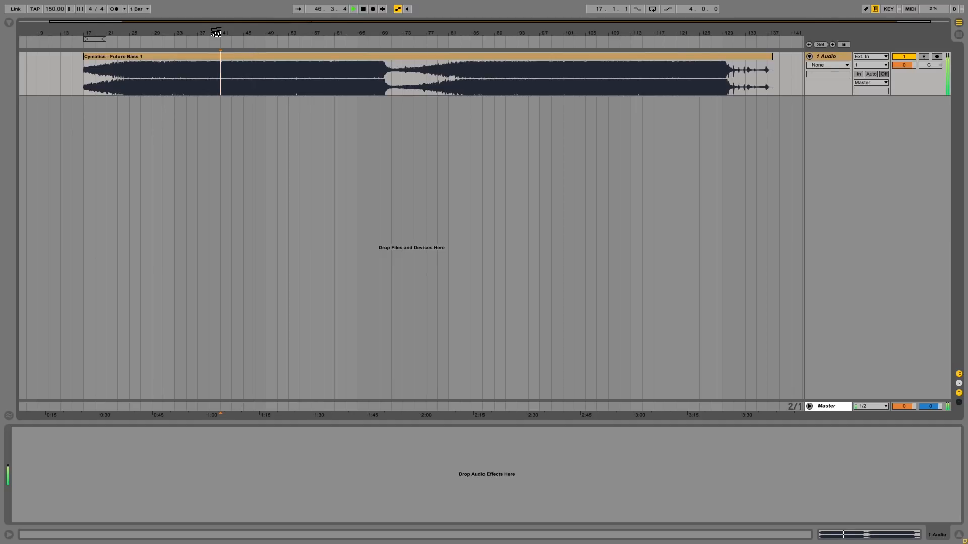
key(space)
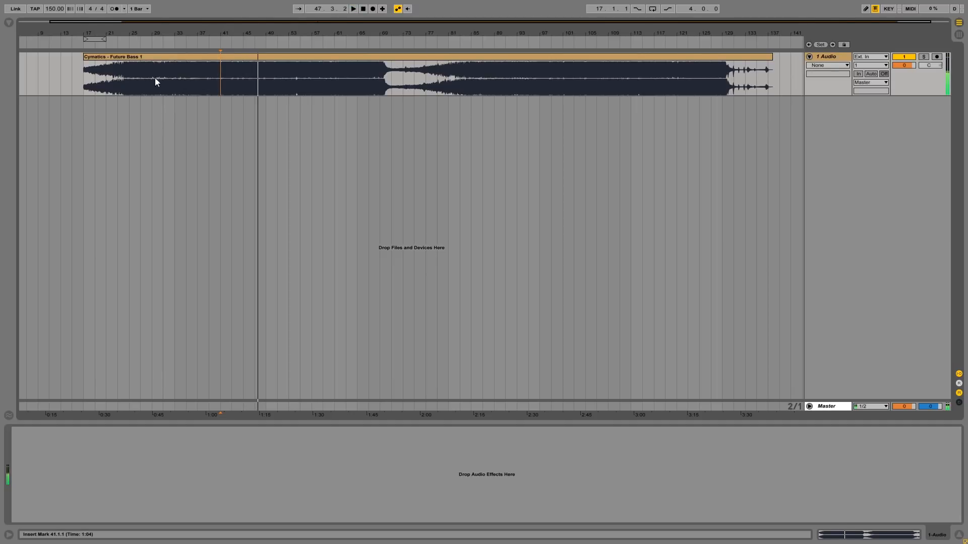
Step: Locate the kick transient at beat 39.3 and split the Cymatics - Future Bass 1 clip exactly where it starts
mouse_move(220, 34)
mouse_down()
mouse_move(242, 86)
mouse_move(296, 98)
mouse_move(250, 37)
mouse_move(237, 33)
mouse_up()
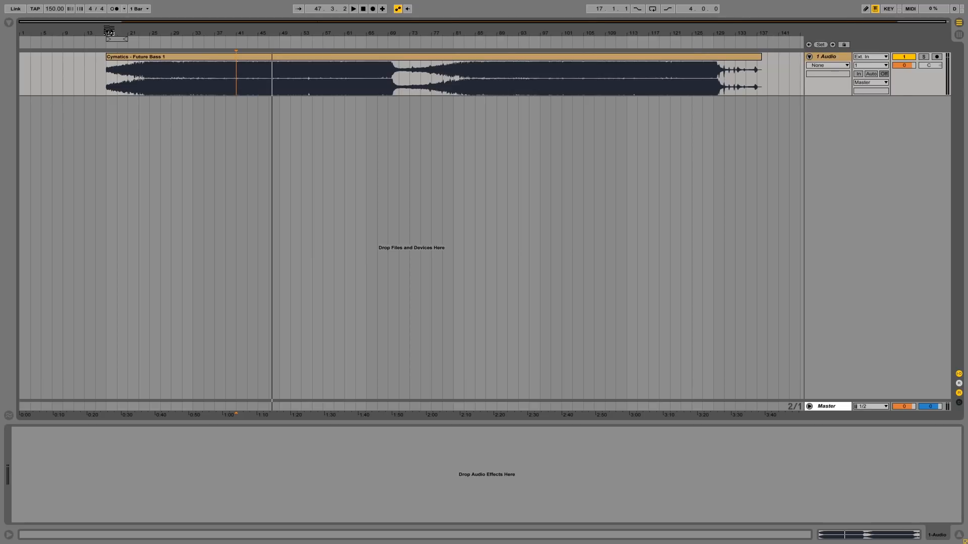
drag(199, 33, 331, 90)
key(space)
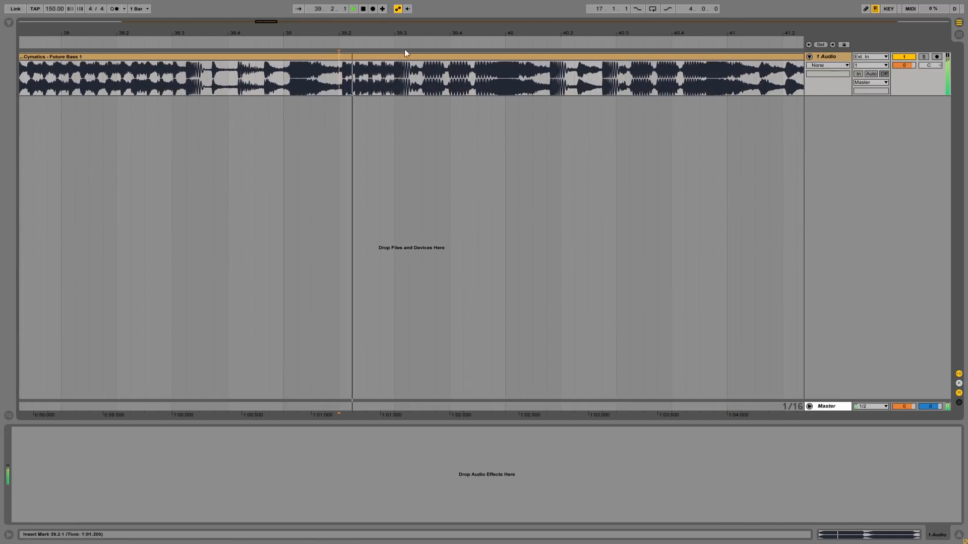
drag(404, 49, 352, 77)
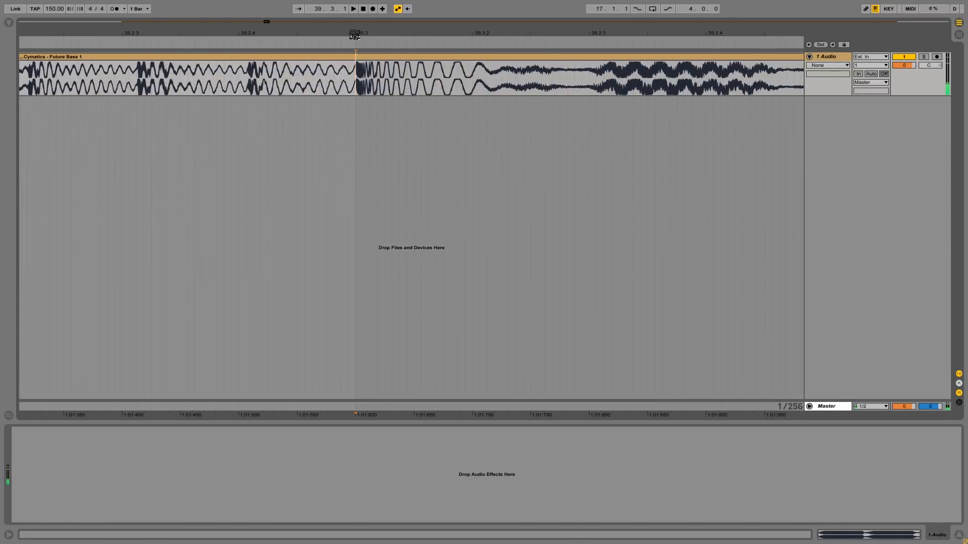
drag(355, 33, 406, 85)
key(ctrl+e)
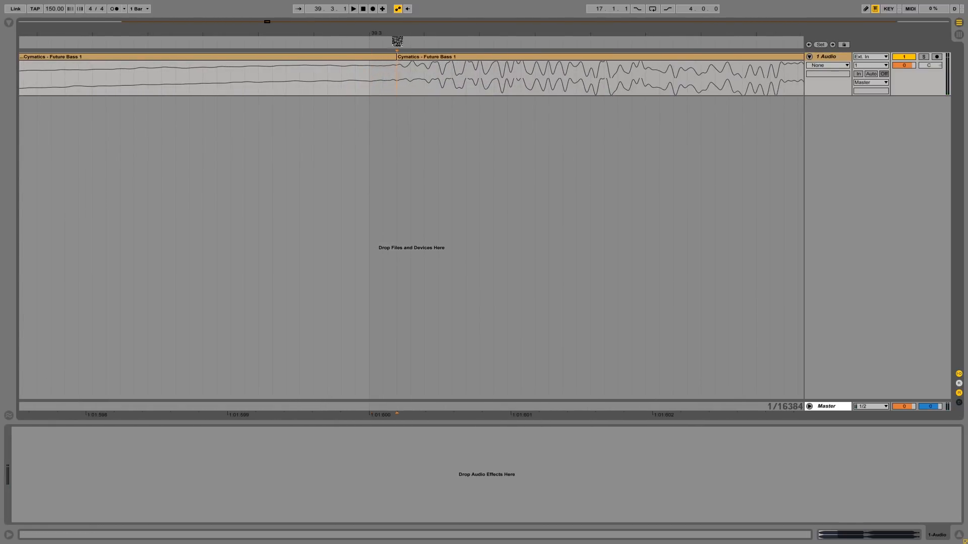
Step: Move the second clip section so its first kick lands on bar 41
drag(397, 32, 397, 0)
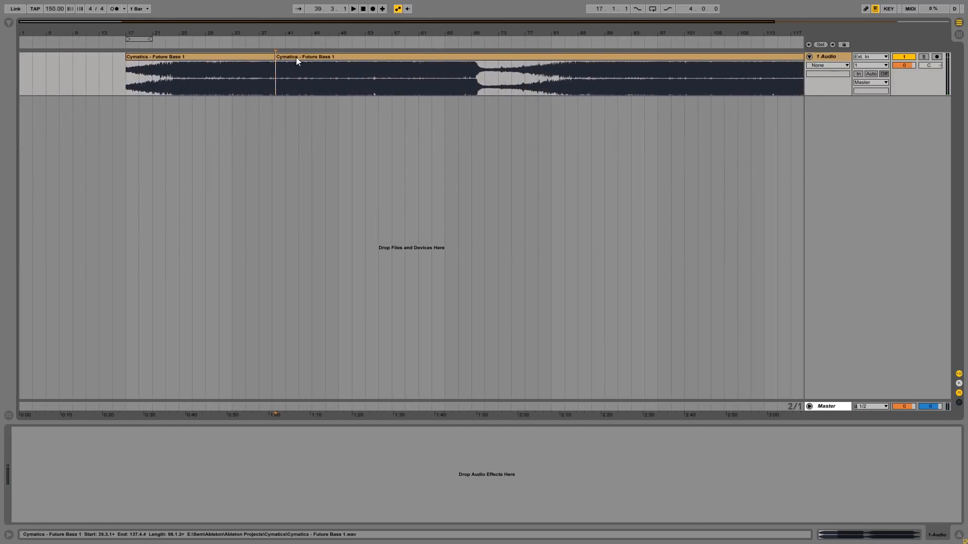
drag(295, 56, 262, 68)
click(234, 82)
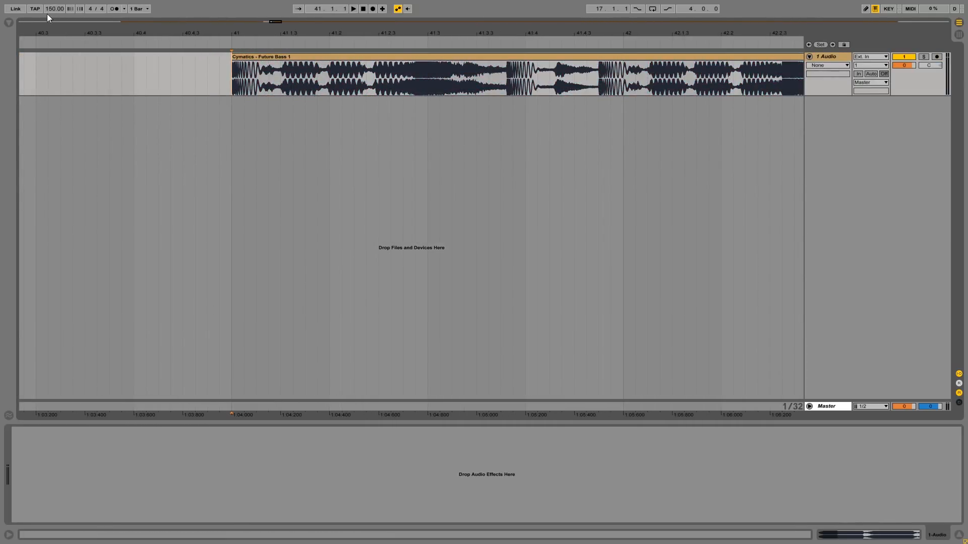
Step: Set the project tempo to 177 BPM and delete the leftover clip section before bar 41
drag(50, 9, 51, 0)
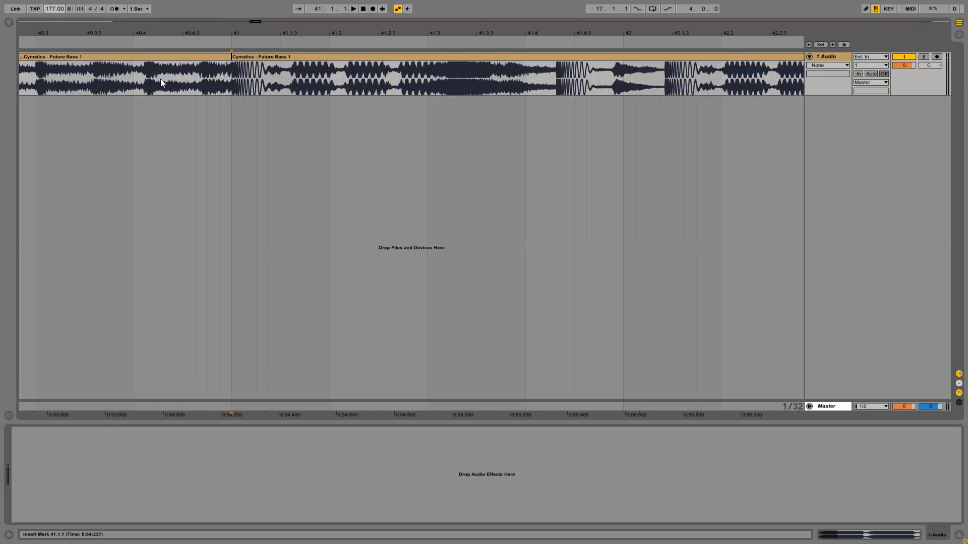
click(159, 58)
key(Delete)
key(ctrl+a)
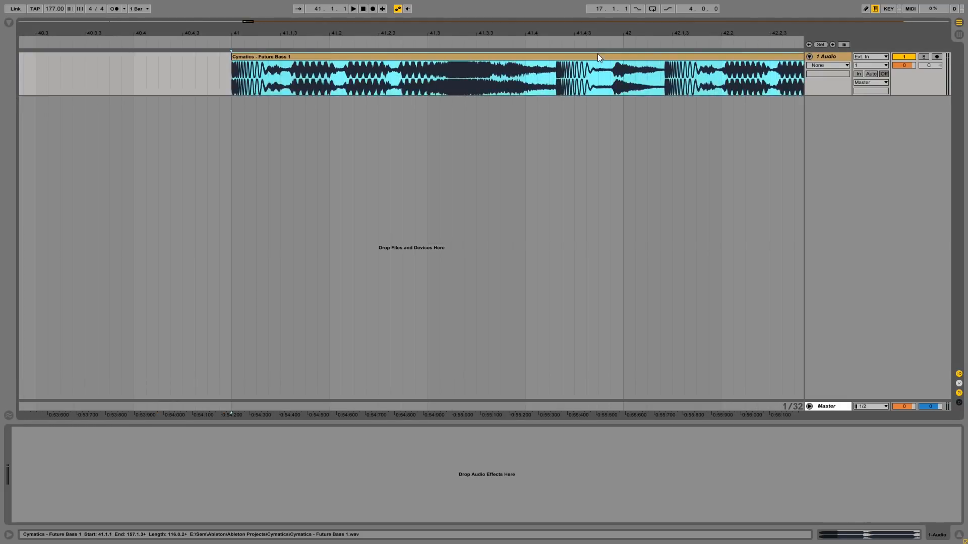
Step: Audition the clip around the second kick near 41.4 and set the tempo to 160 BPM so it lines up with the grid
click(555, 75)
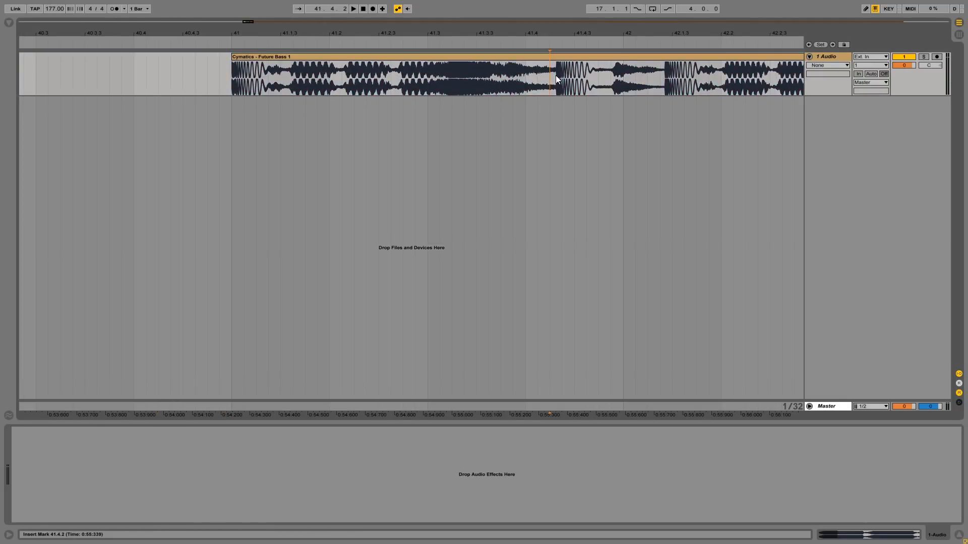
click(476, 58)
key(space)
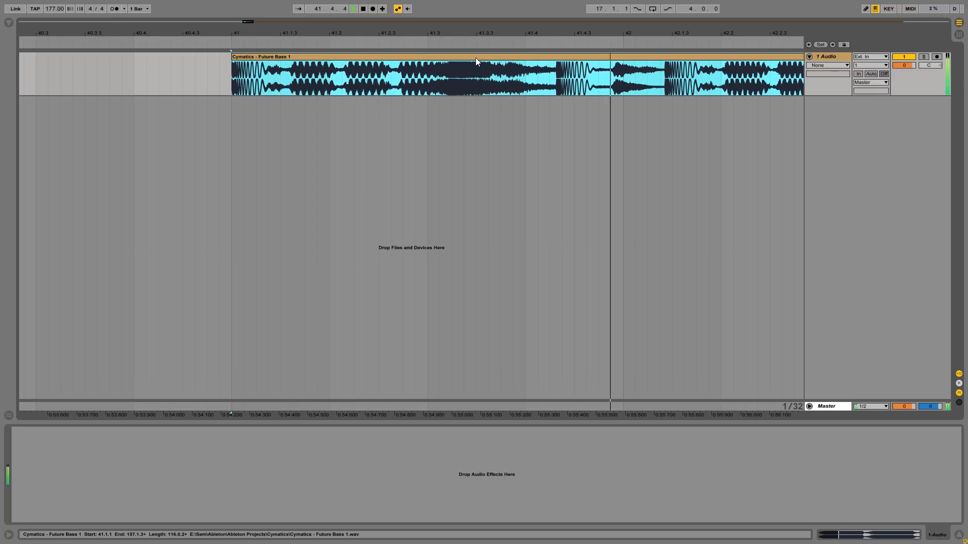
key(space)
click(557, 76)
click(245, 57)
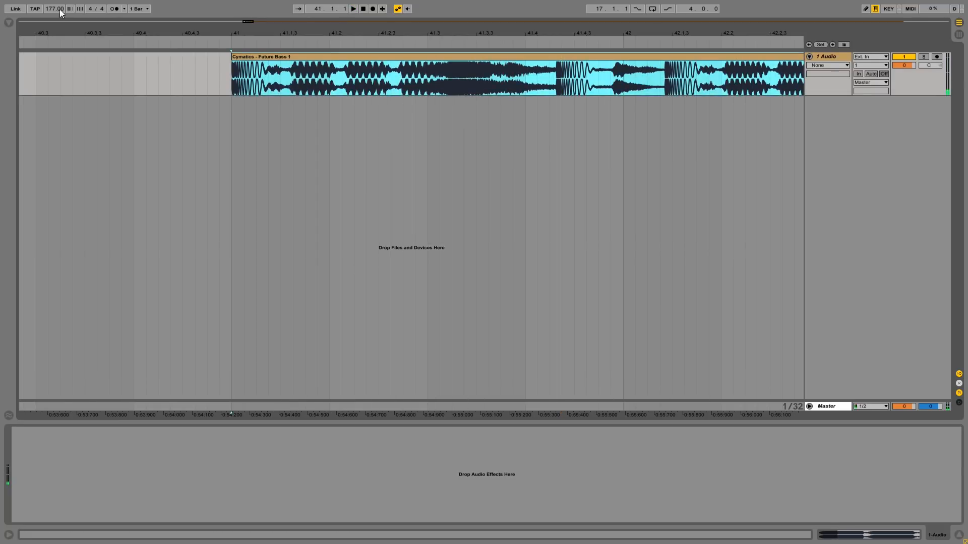
drag(59, 9, 58, 26)
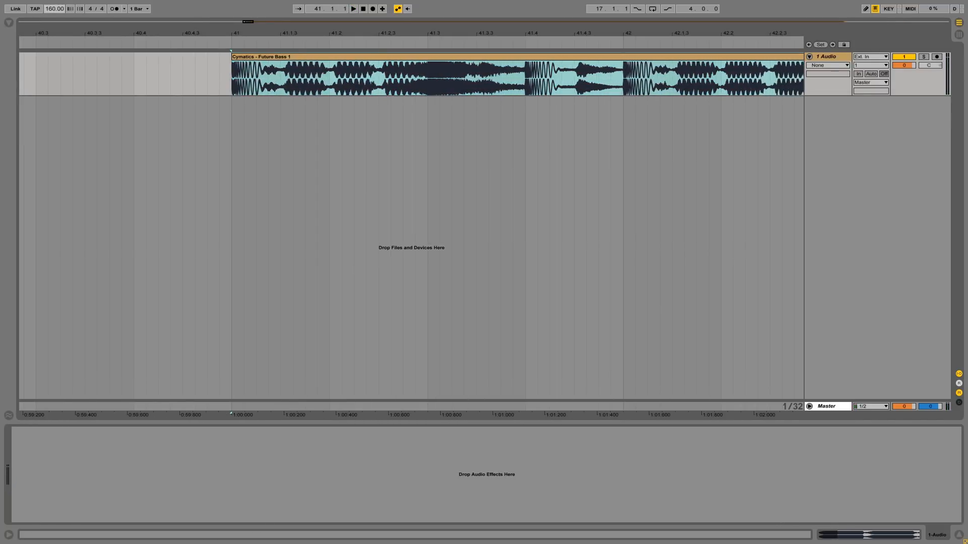
Step: Check the kicks against the grid around beat 41.4 and play the clip from bar 41
mouse_move(529, 33)
mouse_down()
mouse_move(515, 66)
mouse_move(516, 9)
mouse_up()
click(514, 82)
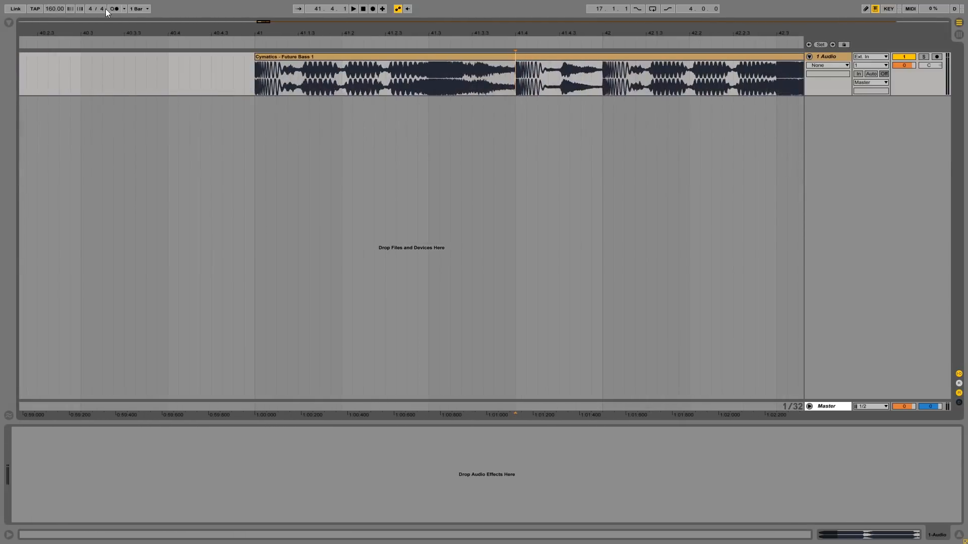
click(283, 56)
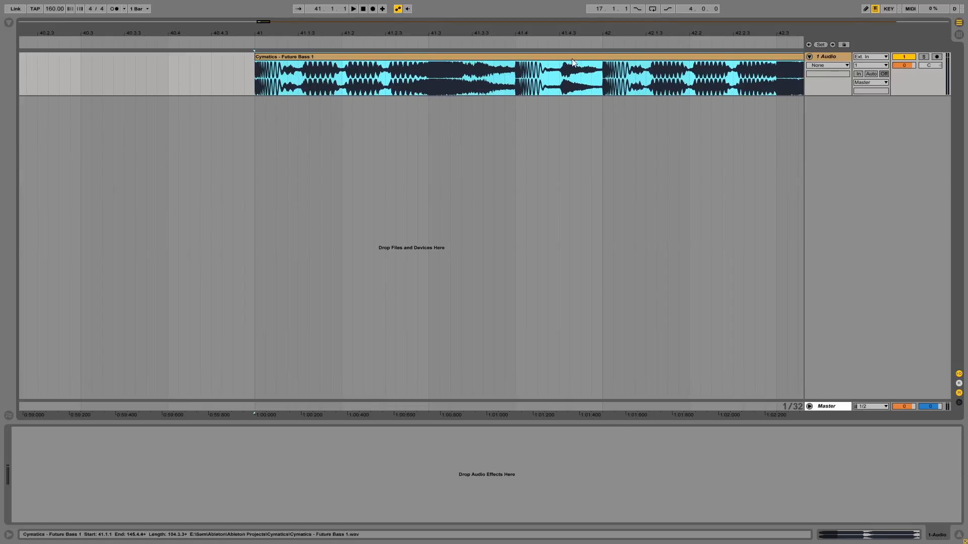
drag(605, 34, 449, 30)
key(space)
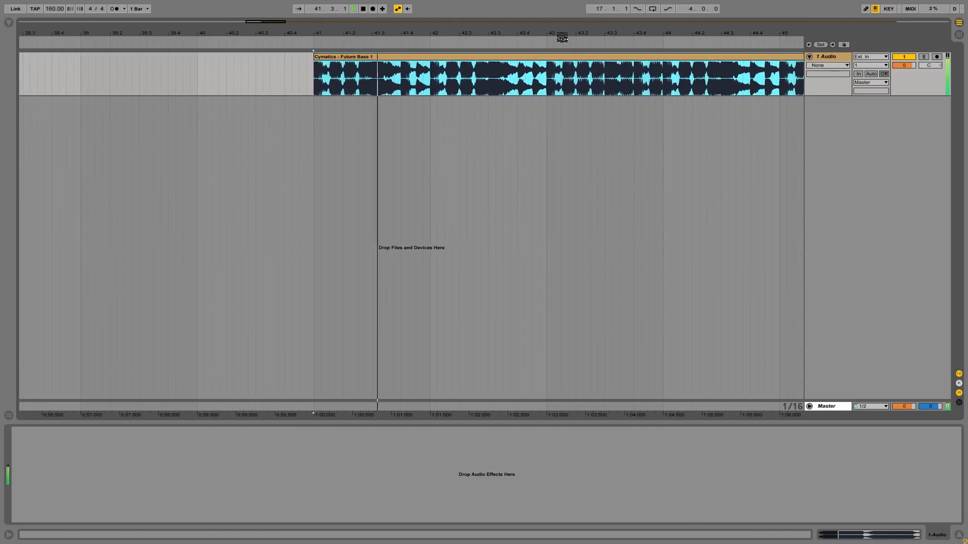
mouse_move(562, 37)
mouse_down()
mouse_move(598, 85)
mouse_move(596, 44)
mouse_move(161, 30)
mouse_up()
key(space)
Step: Play the track from bar 57 to check its timing further into the song
click(381, 87)
mouse_move(382, 31)
mouse_down()
mouse_move(381, 101)
mouse_move(381, 45)
mouse_move(306, 33)
mouse_up()
key(space)
key(space)
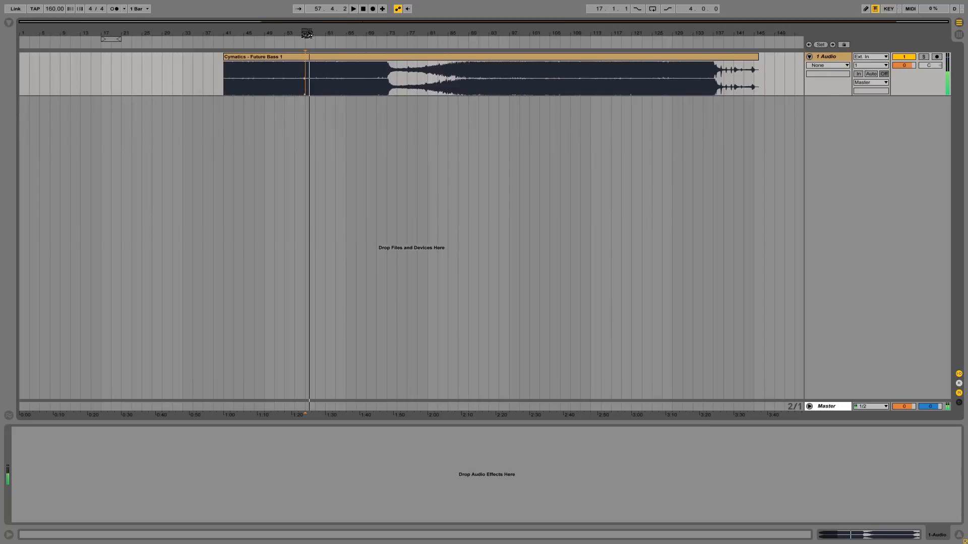
Step: Extend the clip's start back to the song's beginning and trim the excess audio just before bar 25
mouse_move(246, 57)
mouse_down()
mouse_move(276, 57)
mouse_move(99, 56)
mouse_up()
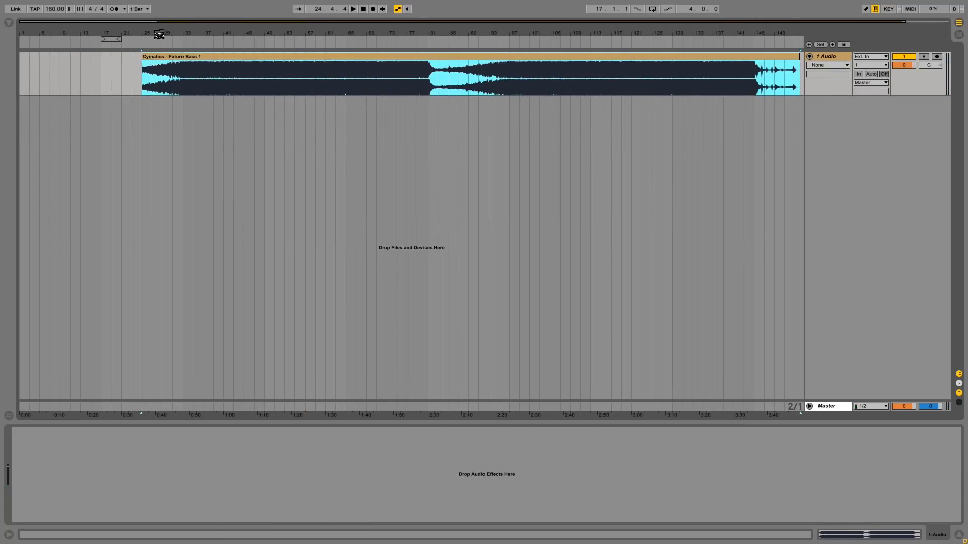
drag(159, 34, 159, 111)
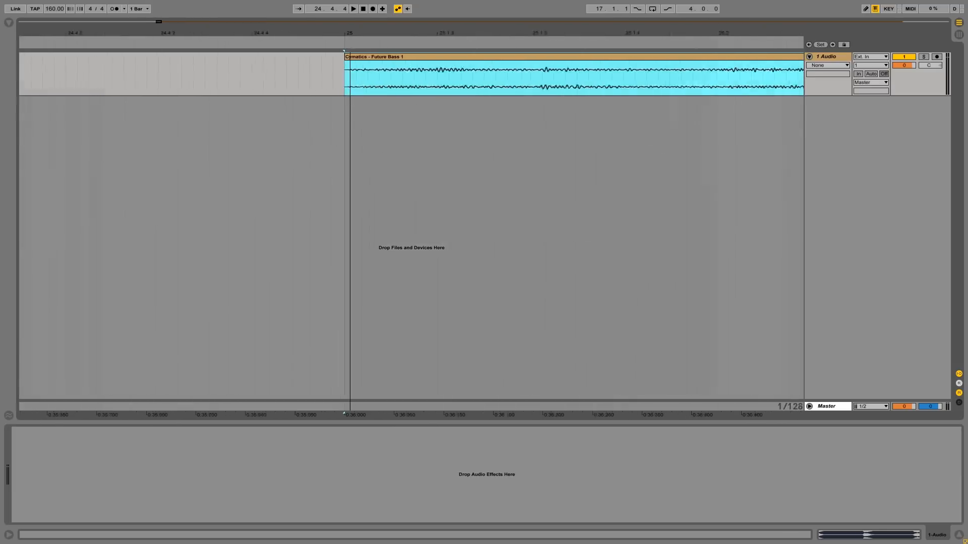
drag(350, 30, 349, 68)
drag(316, 33, 296, 83)
key(Delete)
Step: Move the whole clip so it starts at bar 9
mouse_move(320, 34)
mouse_down()
mouse_move(320, 10)
mouse_move(141, 37)
mouse_move(55, 61)
mouse_move(176, 74)
mouse_move(41, 77)
mouse_move(57, 76)
mouse_up()
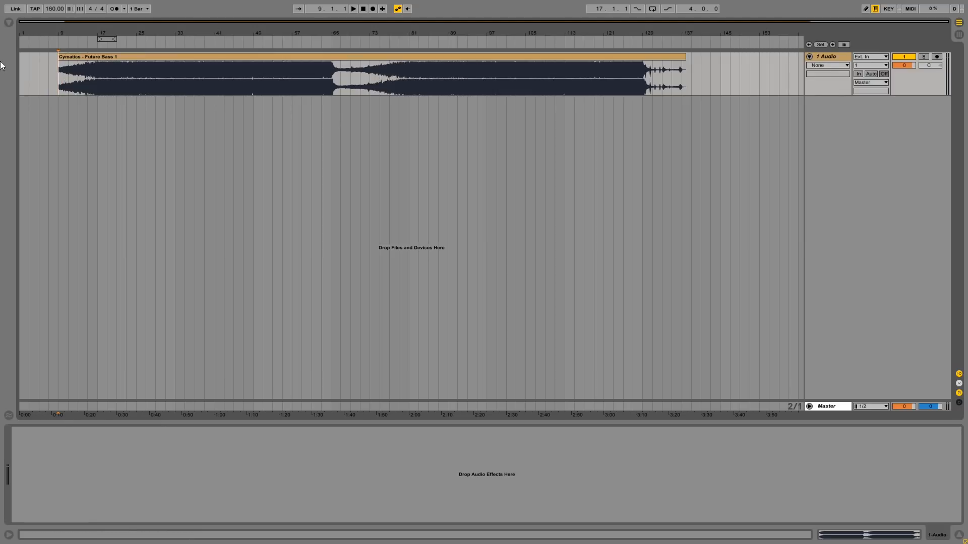
mouse_move(59, 34)
mouse_down()
mouse_move(60, 60)
mouse_move(61, 10)
mouse_up()
Step: Turn on Warp for the clip, set the tempo to 148 BPM and play from bar 49
double_click(137, 53)
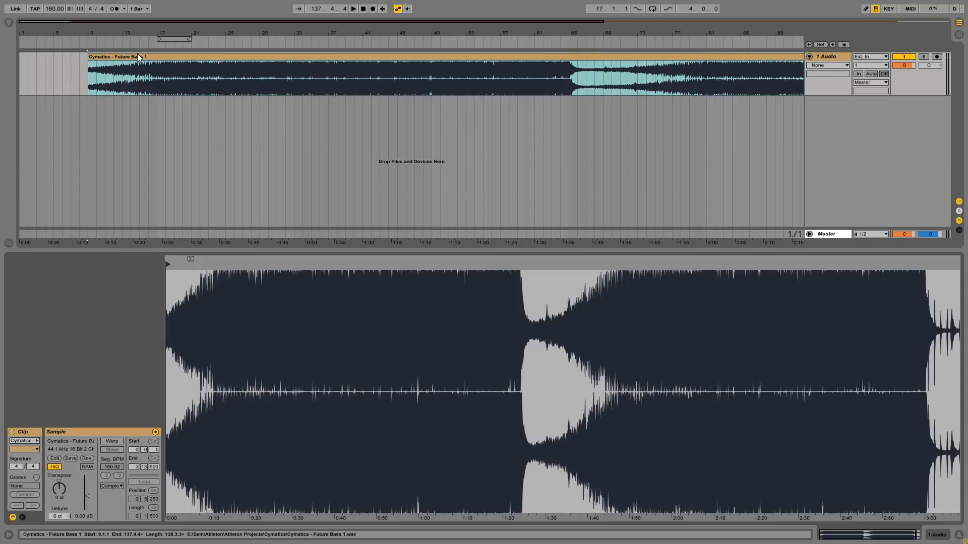
click(112, 442)
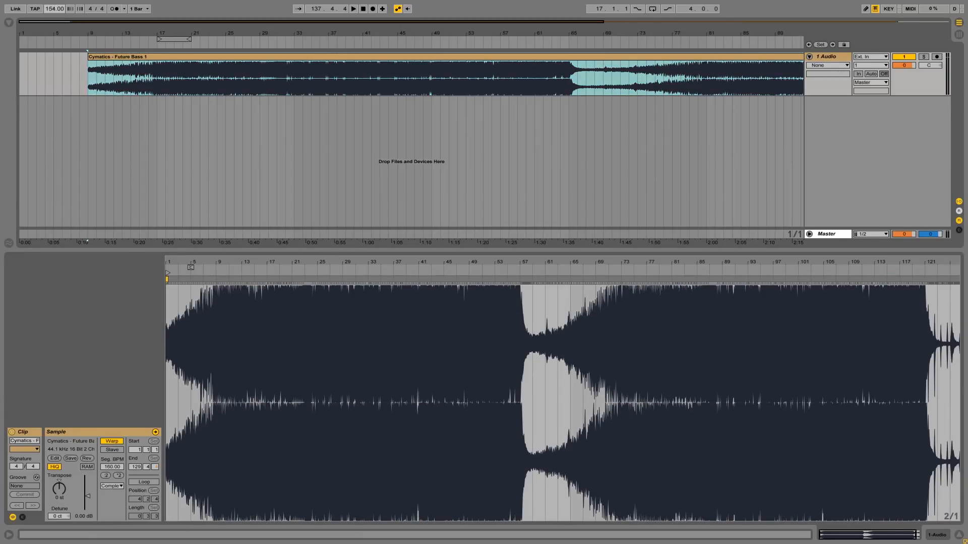
click(429, 75)
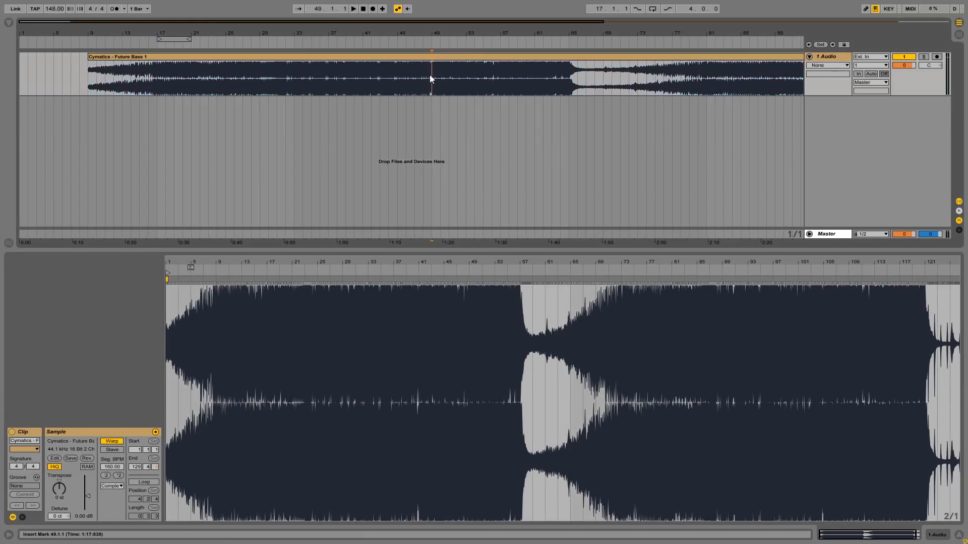
key(space)
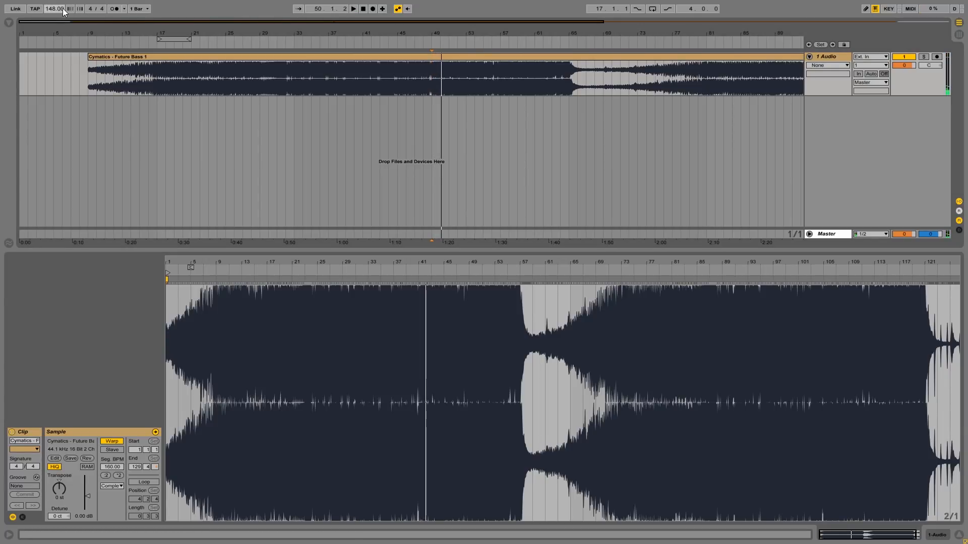
Step: Set the tempo back to 160 BPM and turn off Warp for the clip
key(Return)
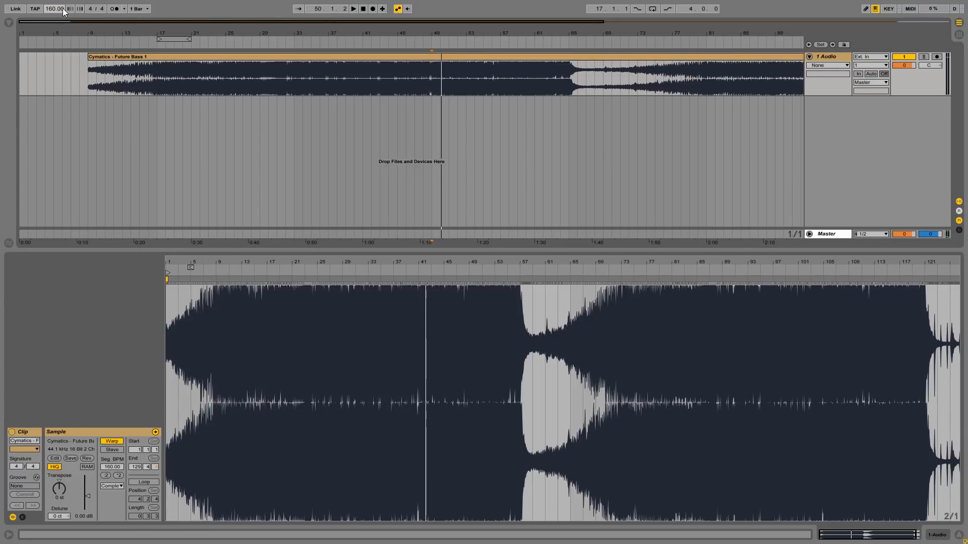
key(space)
click(155, 77)
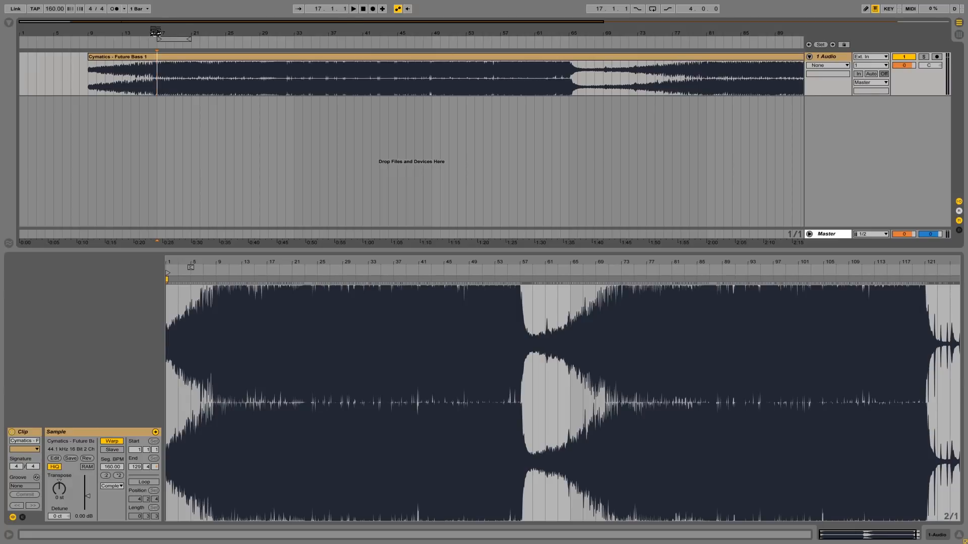
click(291, 81)
click(108, 442)
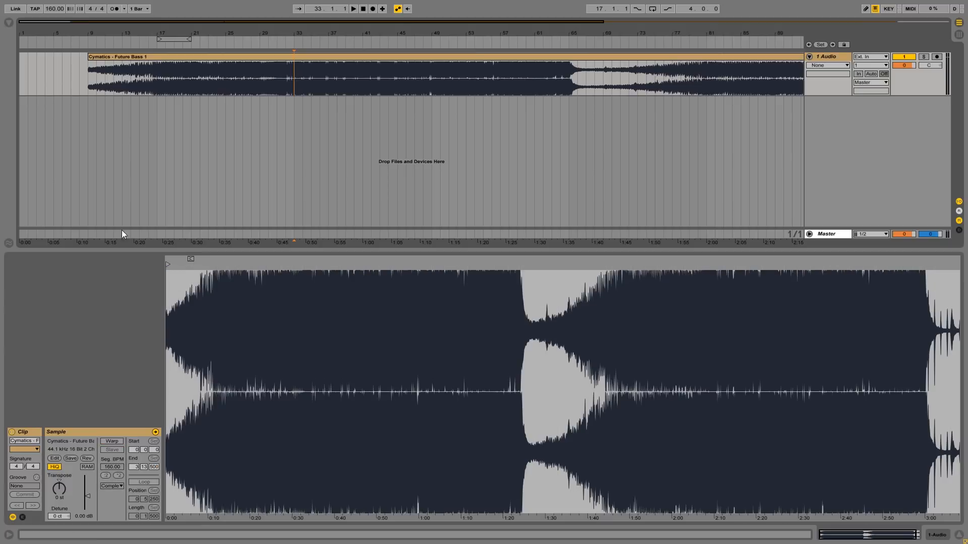
Step: Add a locator named "Intro" at bar 9, where the clip starts
click(86, 57)
right_click(91, 45)
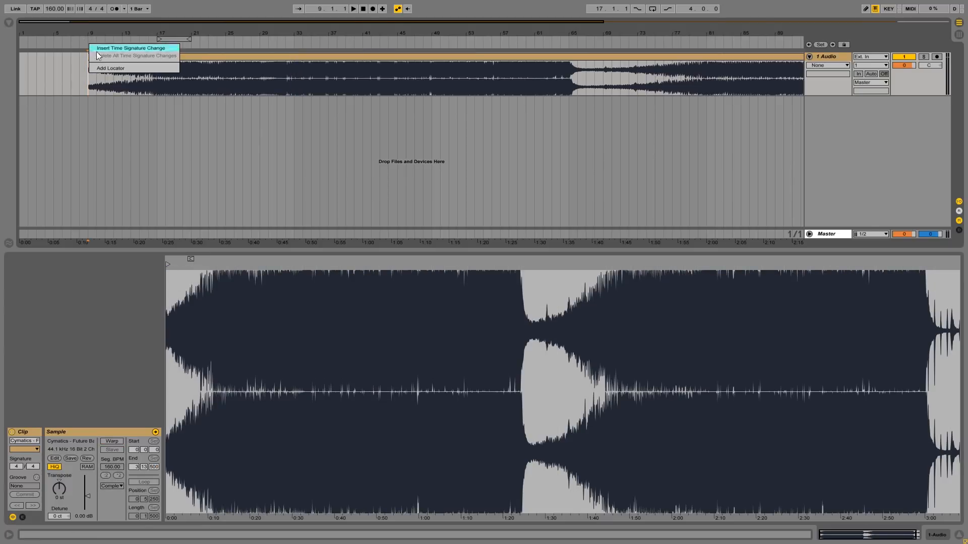
click(106, 65)
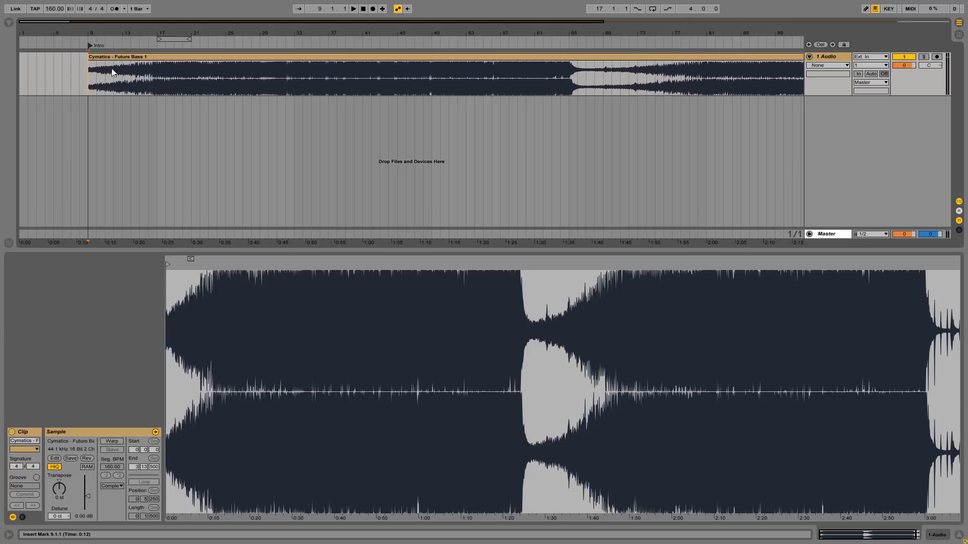
Step: Audition the track at bars 17 and 25, and add a locator named "Build" at bar 25
key(space)
click(158, 76)
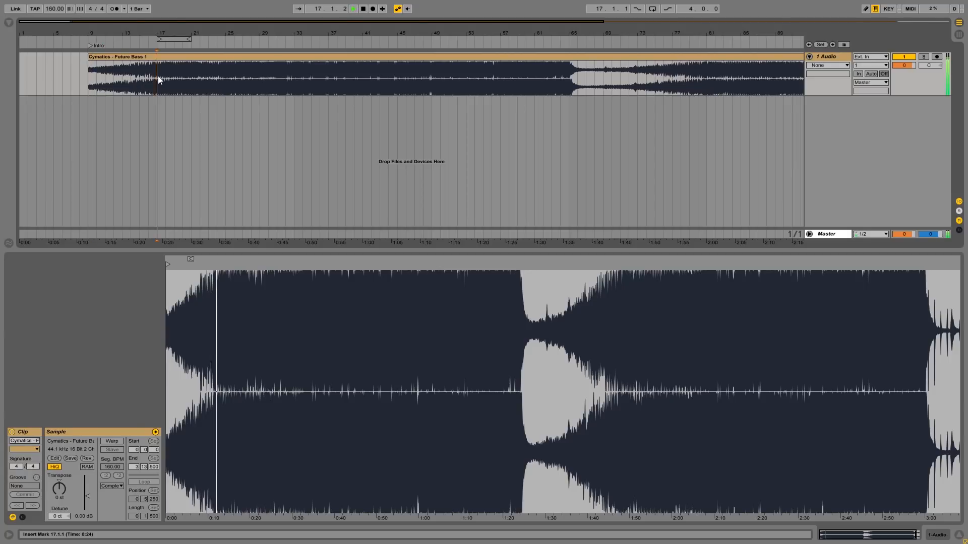
click(225, 77)
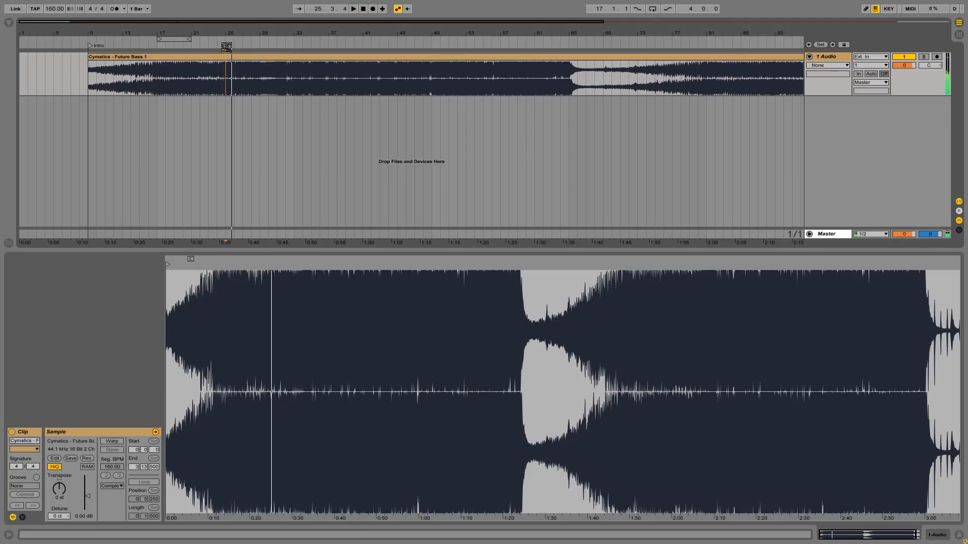
right_click(225, 46)
click(236, 70)
text(Build)
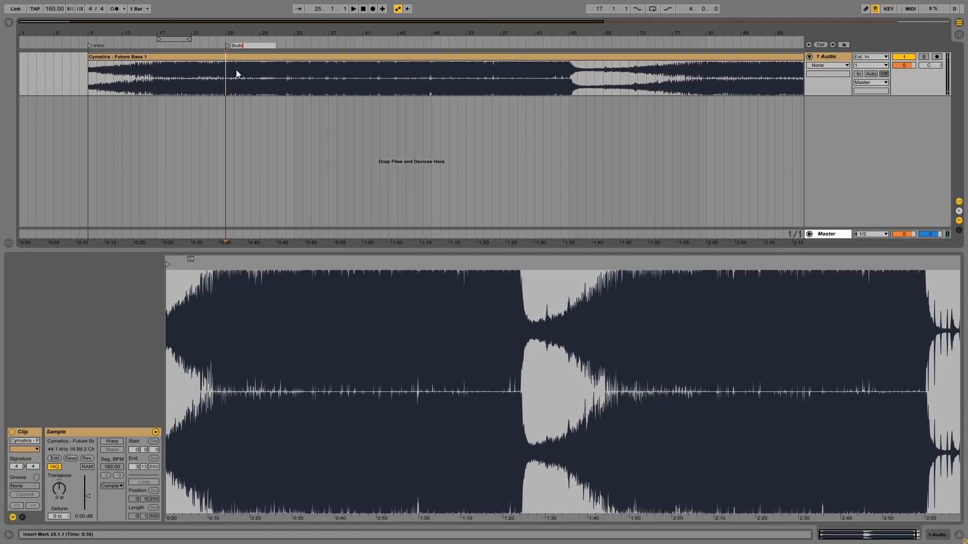
key(Return)
Step: Add a locator named "Verse" at bar 17 of the track
click(159, 81)
drag(156, 75, 224, 78)
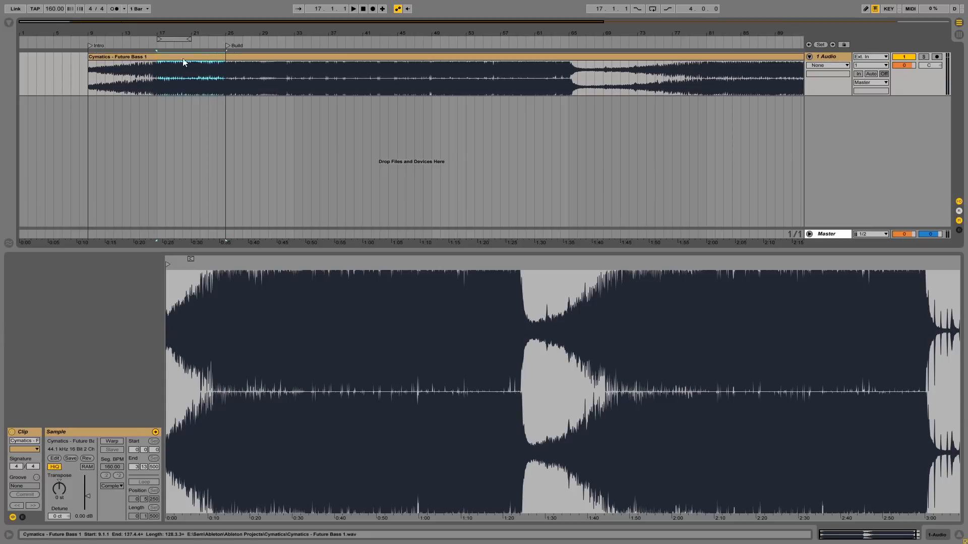
right_click(157, 45)
click(170, 70)
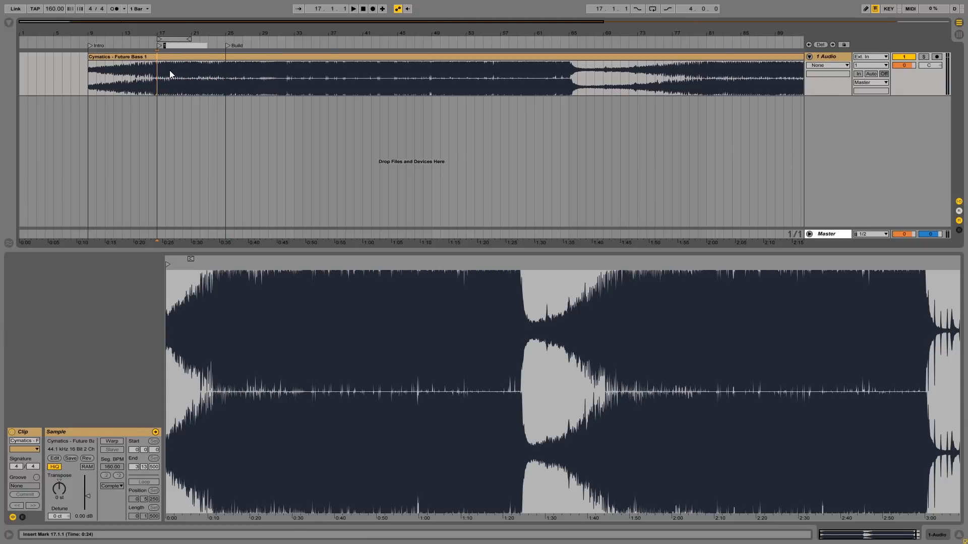
text(Verse)
key(Return)
Step: Check the lengths of the intro and verse sections by selecting the ranges between their locators
drag(158, 76, 107, 82)
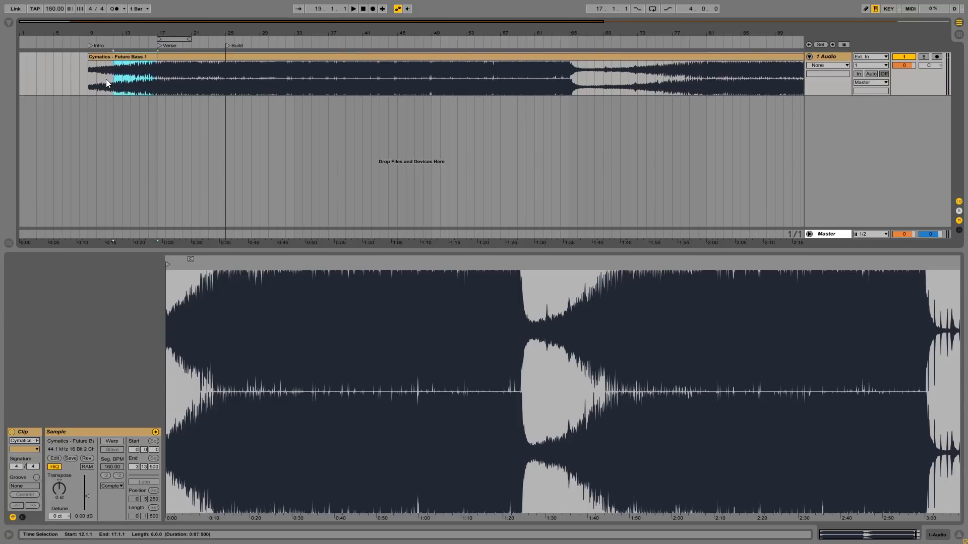
click(222, 75)
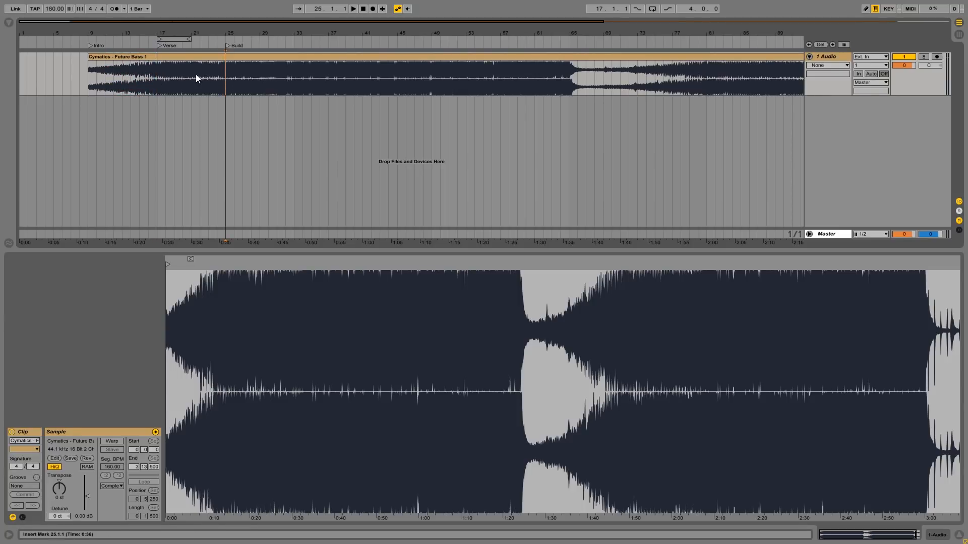
click(158, 80)
drag(180, 37, 180, 39)
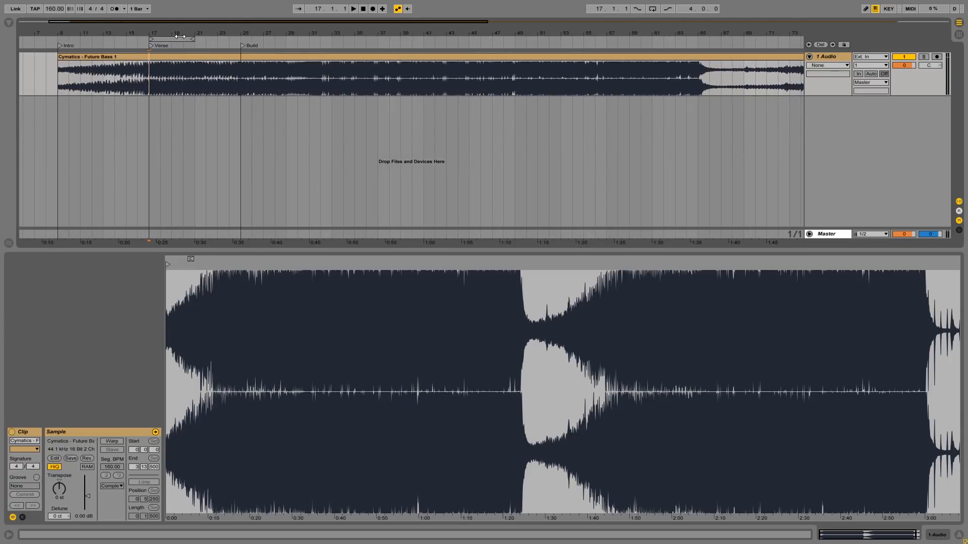
drag(186, 35, 197, 33)
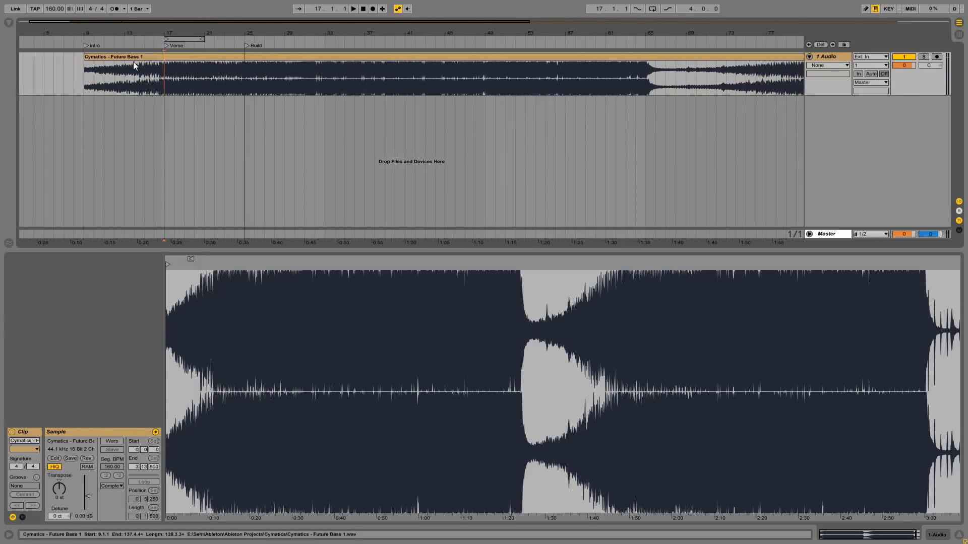
click(236, 76)
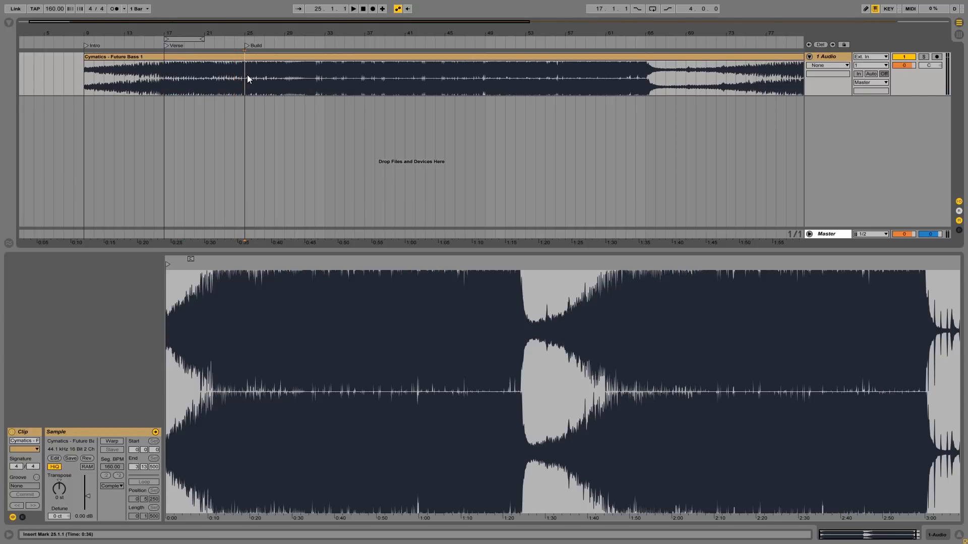
drag(247, 78, 165, 79)
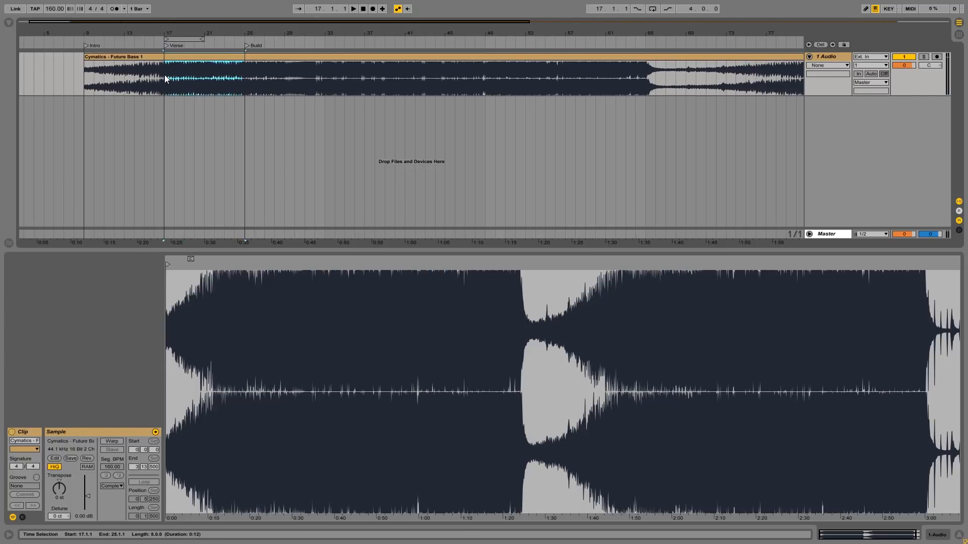
scroll(164, 75, right, 2)
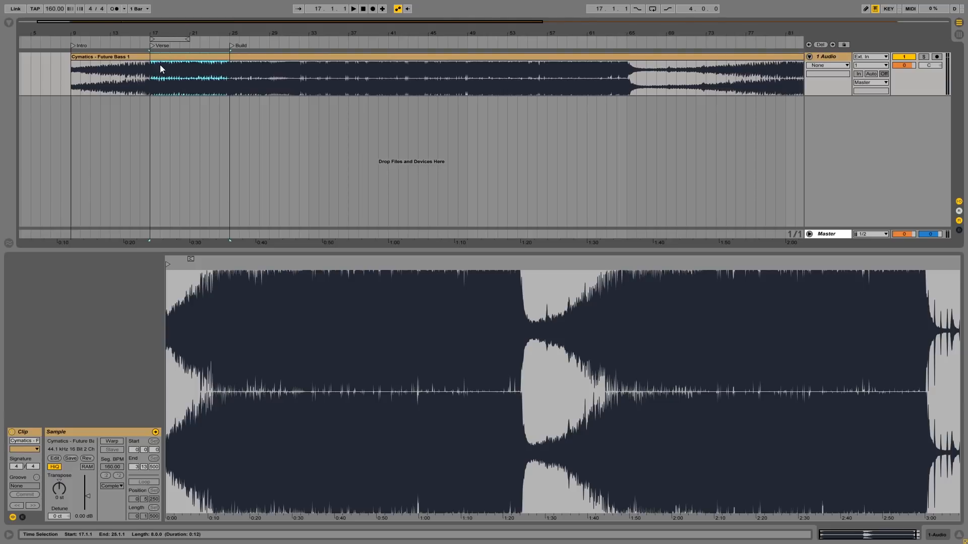
drag(148, 80, 71, 78)
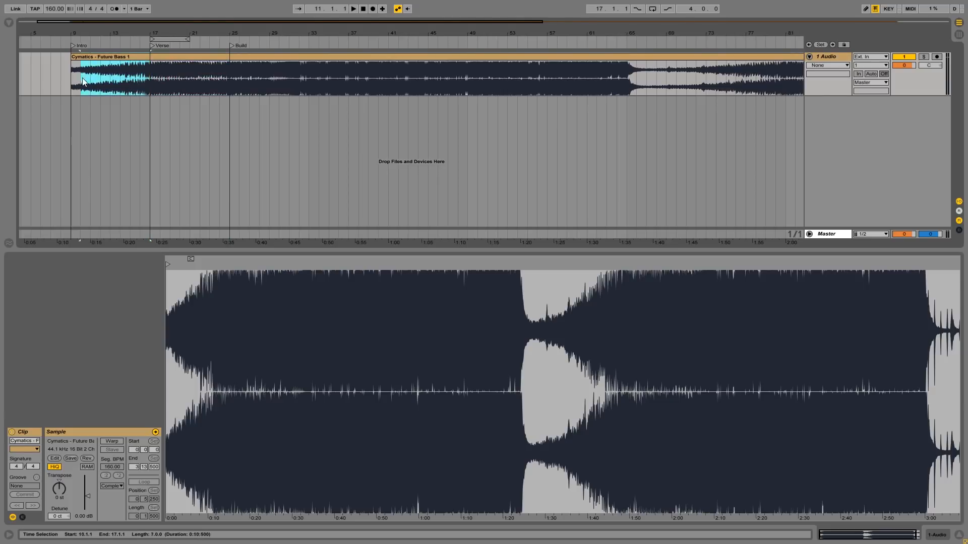
Step: Add a locator named "Drop 1.1" at bar 33
drag(151, 79, 304, 73)
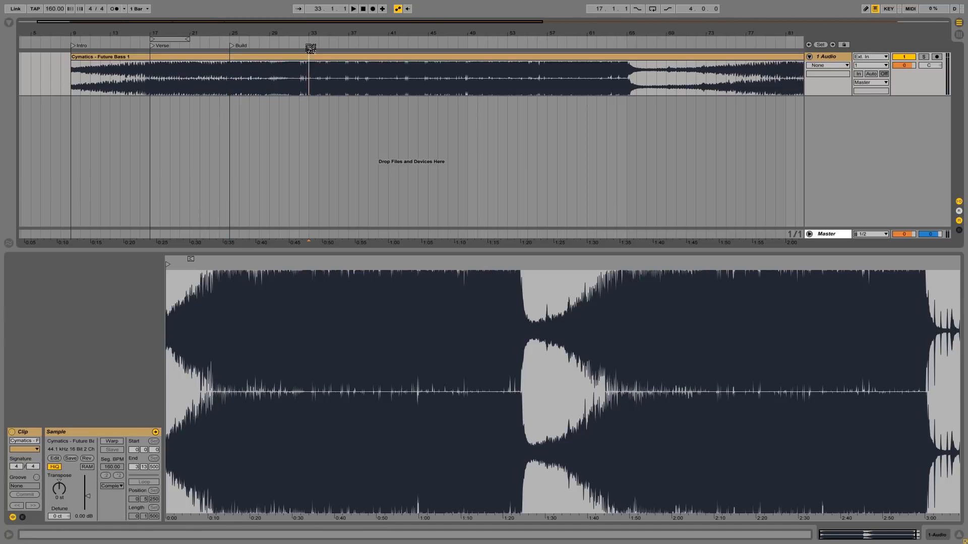
right_click(310, 46)
click(319, 74)
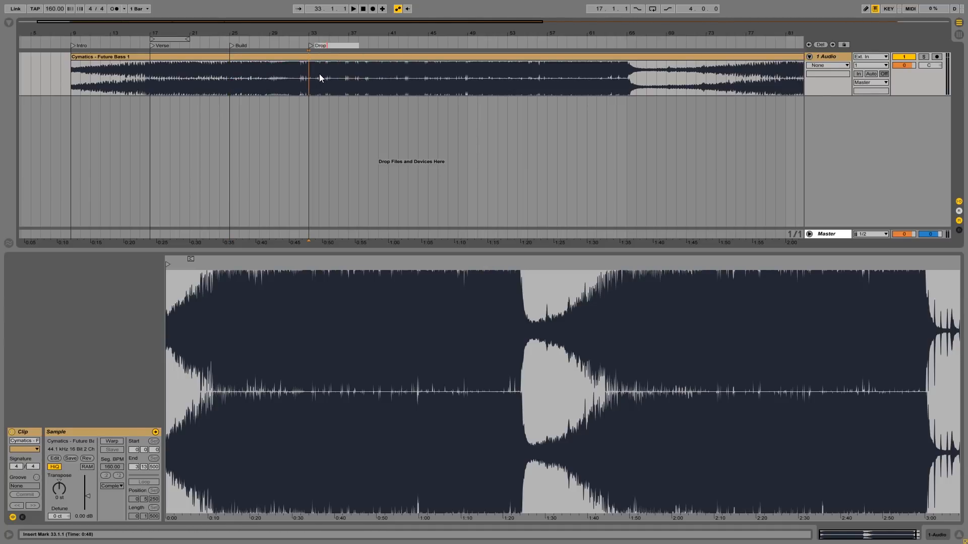
key(Return)
Step: Audition the track from bar 41 and add a locator named "Drop 1.2" there
drag(324, 44, 327, 48)
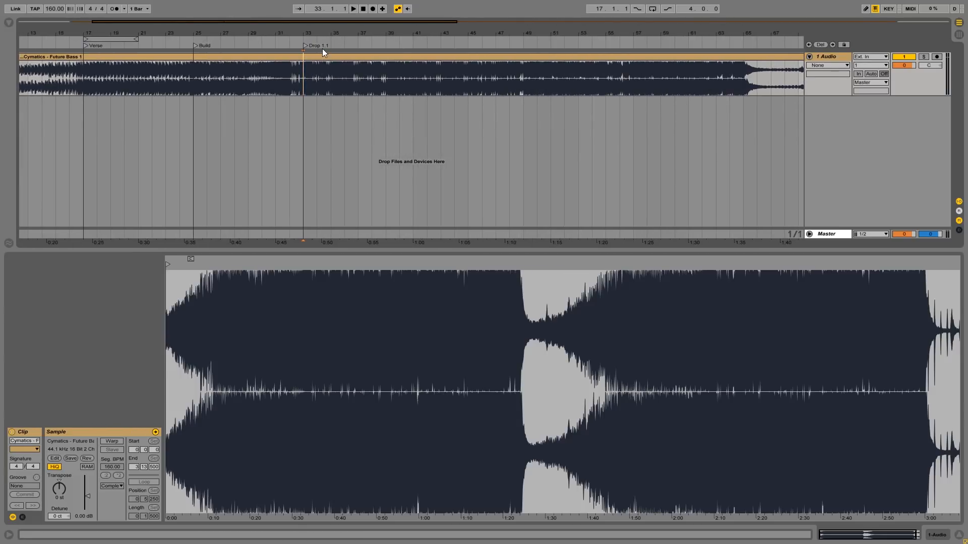
click(413, 76)
key(space)
drag(427, 31, 428, 15)
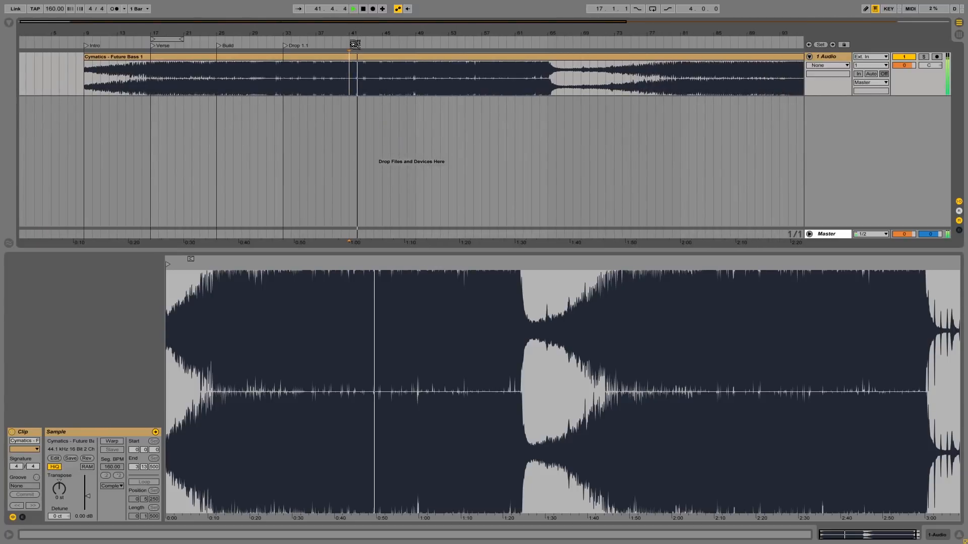
key(space)
drag(84, 81, 232, 79)
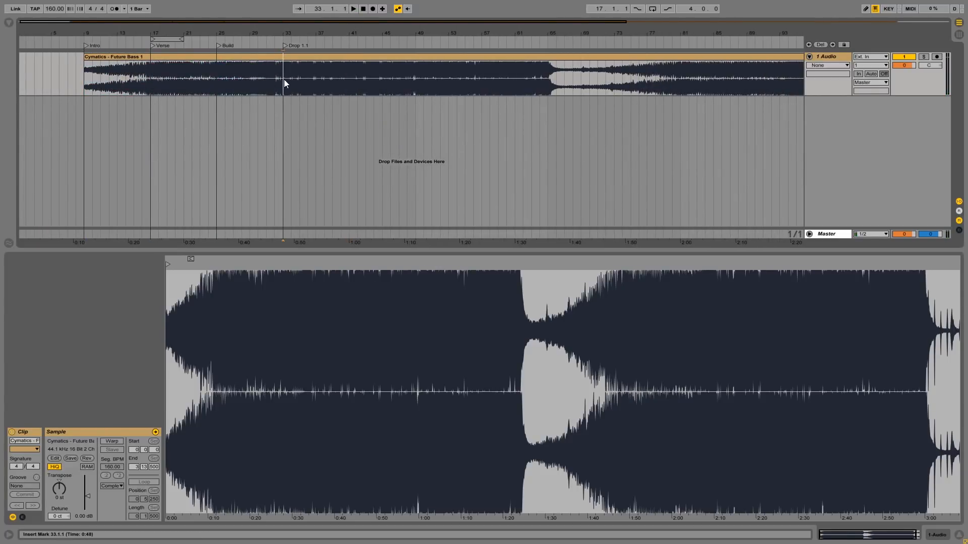
click(348, 82)
right_click(350, 49)
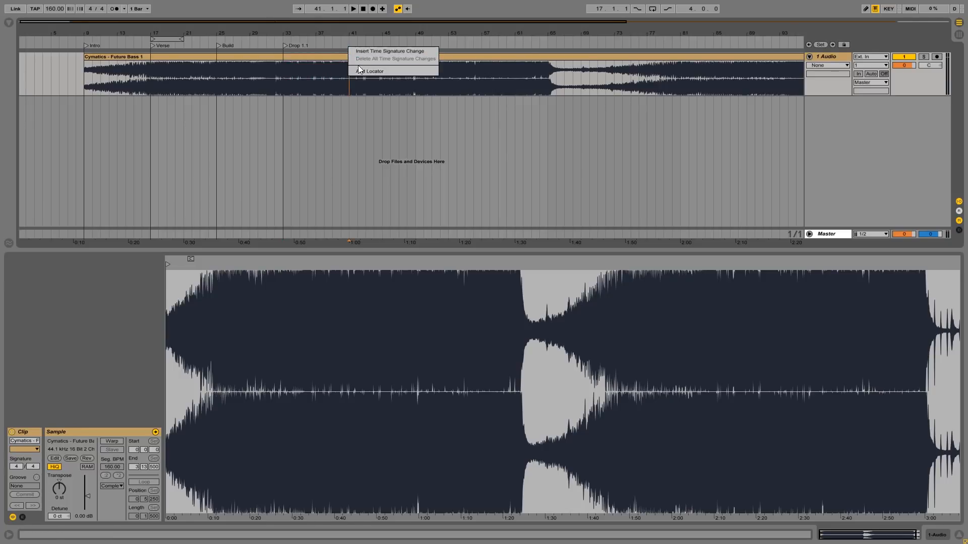
click(359, 71)
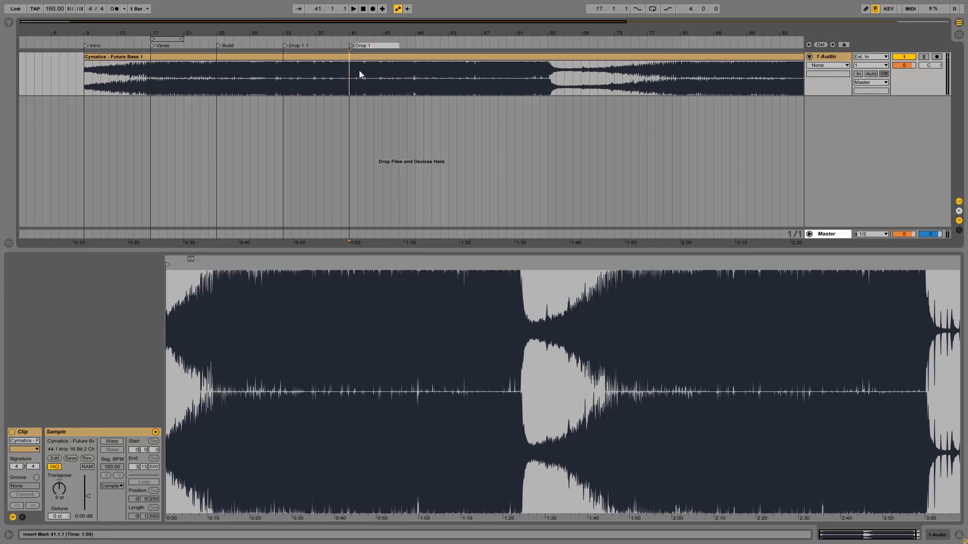
text(Drop 1.2)
key(Return)
Step: Audition the track from bar 49 and add a locator named "B-Drop 1.1" there
click(417, 84)
key(space)
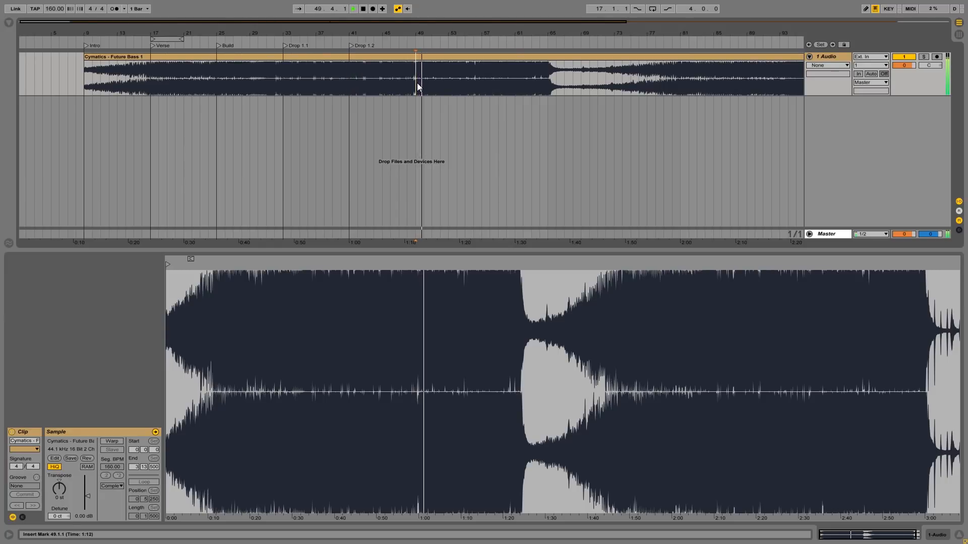
key(space)
drag(416, 82, 546, 83)
drag(416, 85, 494, 83)
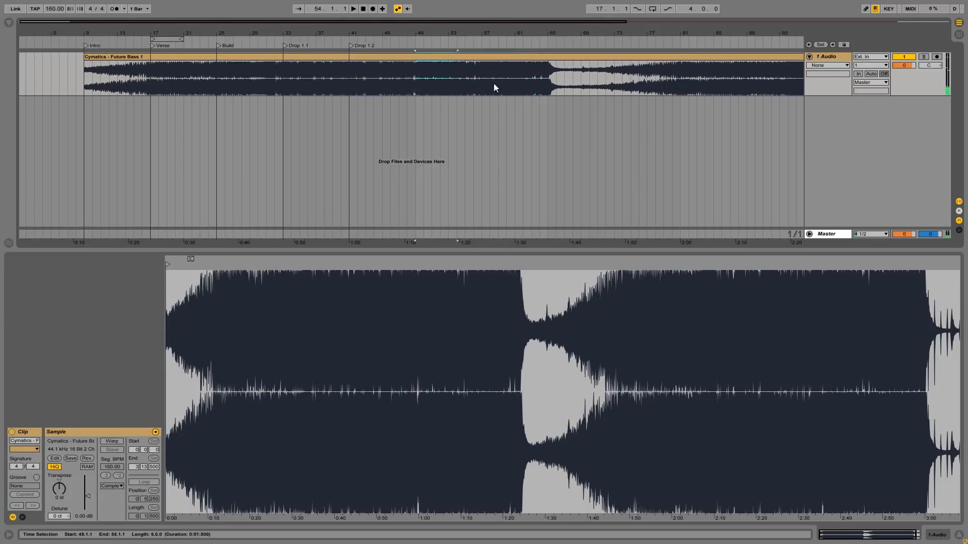
right_click(415, 46)
click(429, 72)
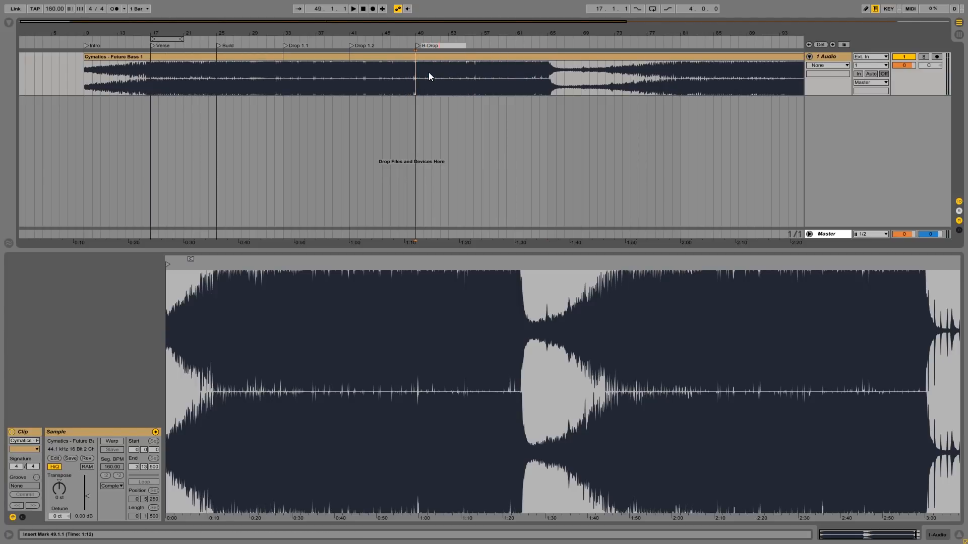
text(.1)
key(Return)
Step: Add a locator named "B-Drop 1.2" at bar 57
click(481, 74)
right_click(480, 57)
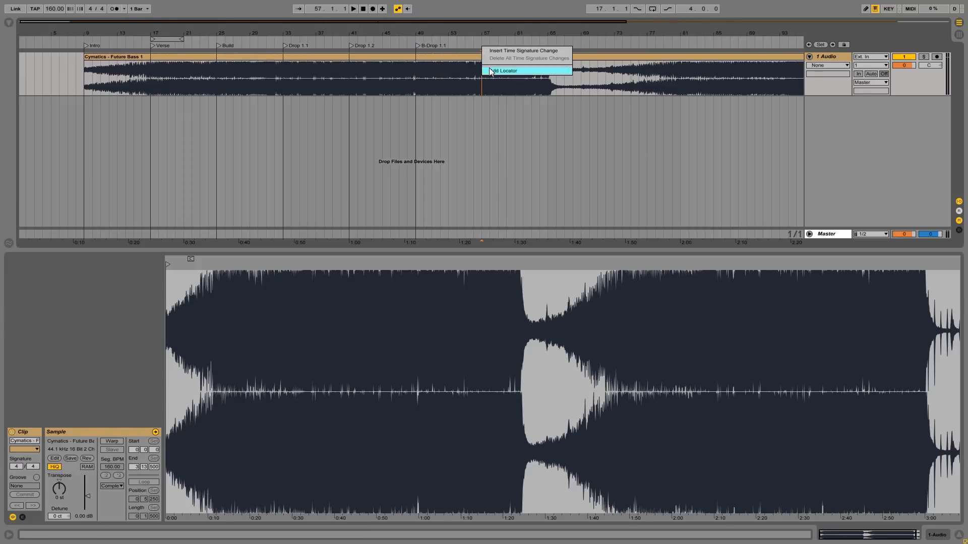
click(489, 71)
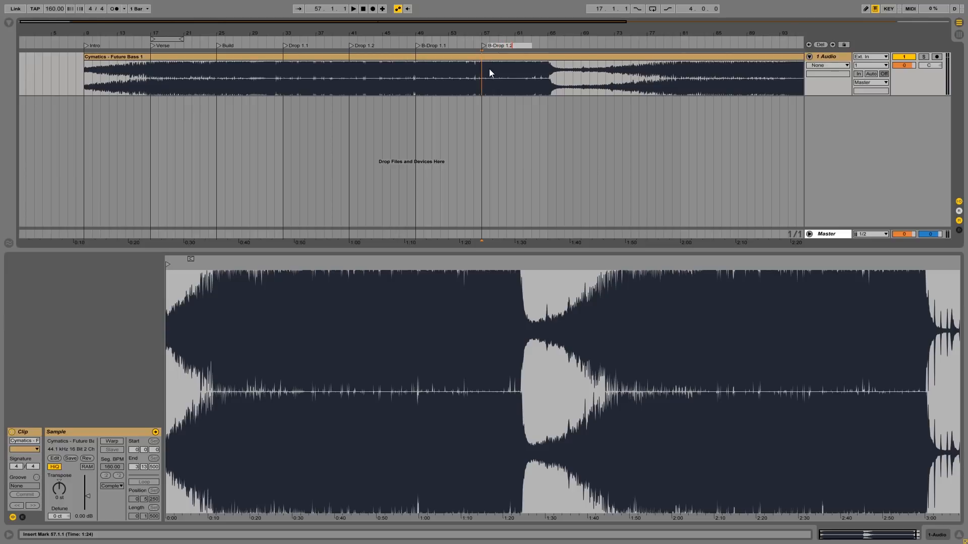
key(Return)
Step: Audition the transition around bar 65 and add a locator named "Breakdown 1.1" at bar 65
key(space)
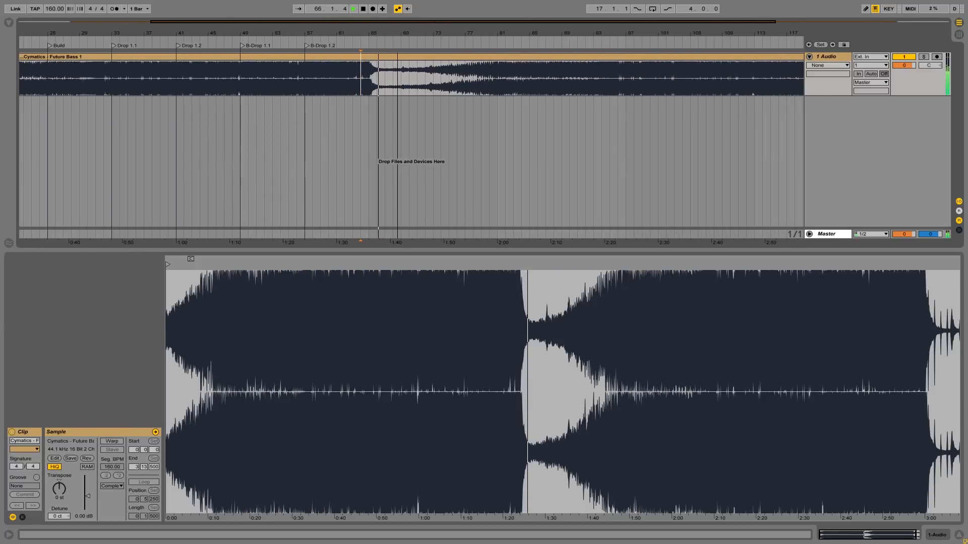
click(367, 75)
key(space)
right_click(370, 45)
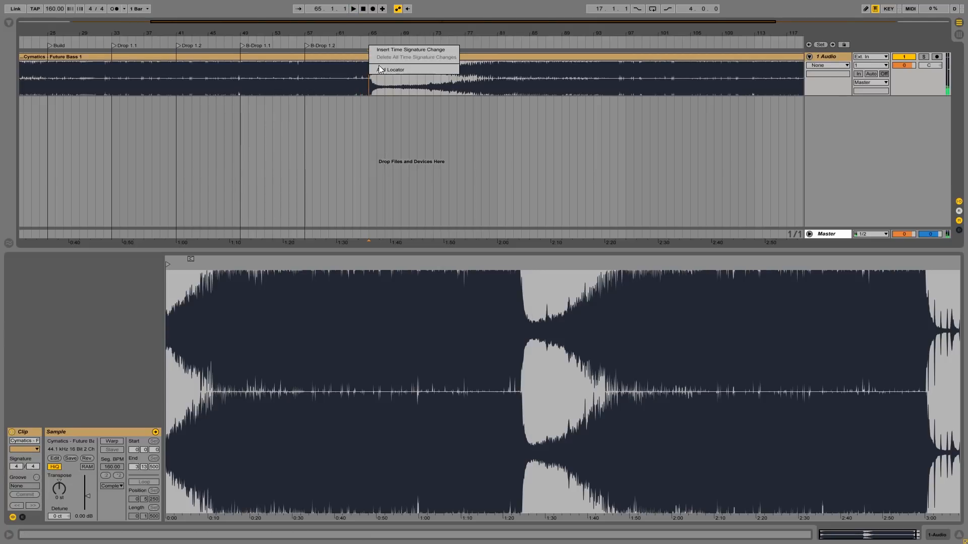
click(379, 70)
text(Breakdown)
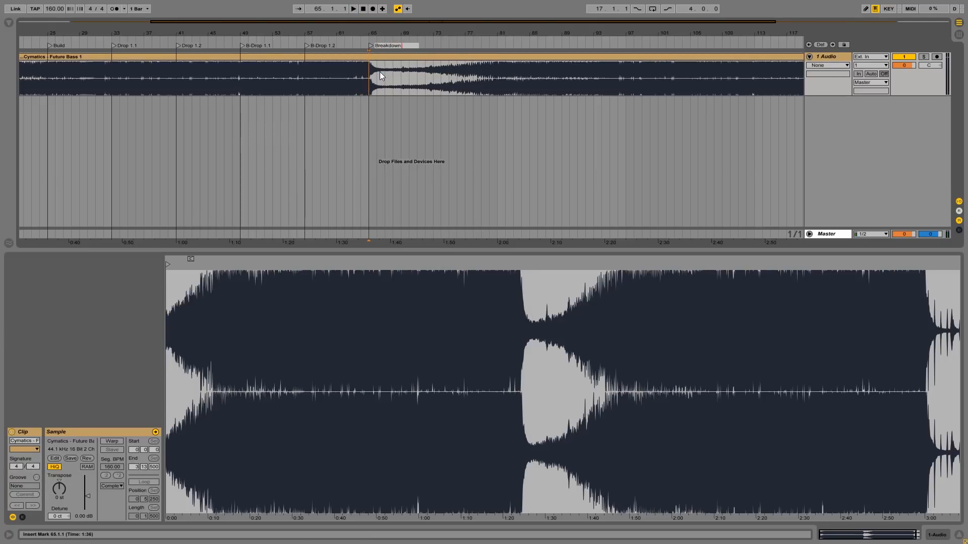
text( 1.1)
key(Return)
Step: Audition the track at bars 81 and 89, and add a locator named "Build 2" at bar 89
click(498, 73)
key(space)
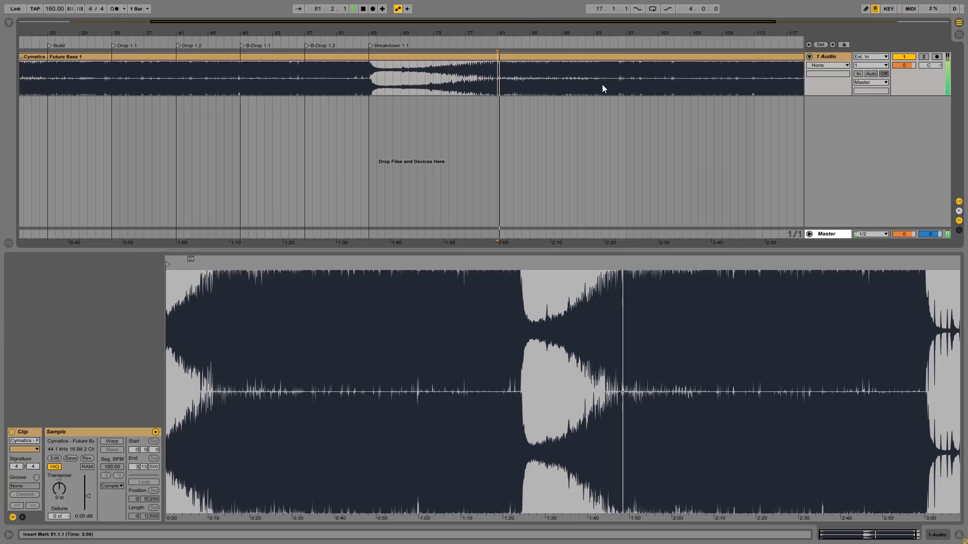
click(564, 83)
key(space)
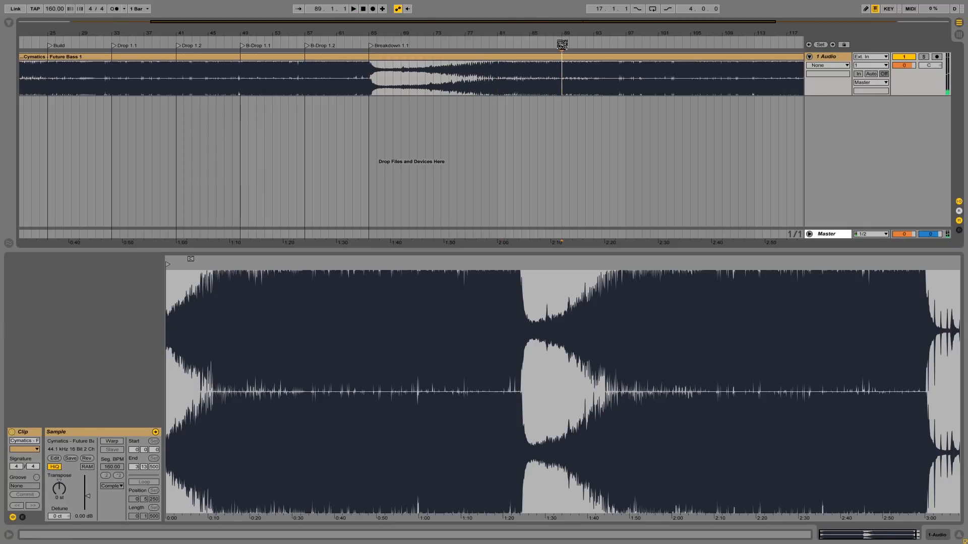
right_click(563, 45)
click(568, 72)
text(Bui)
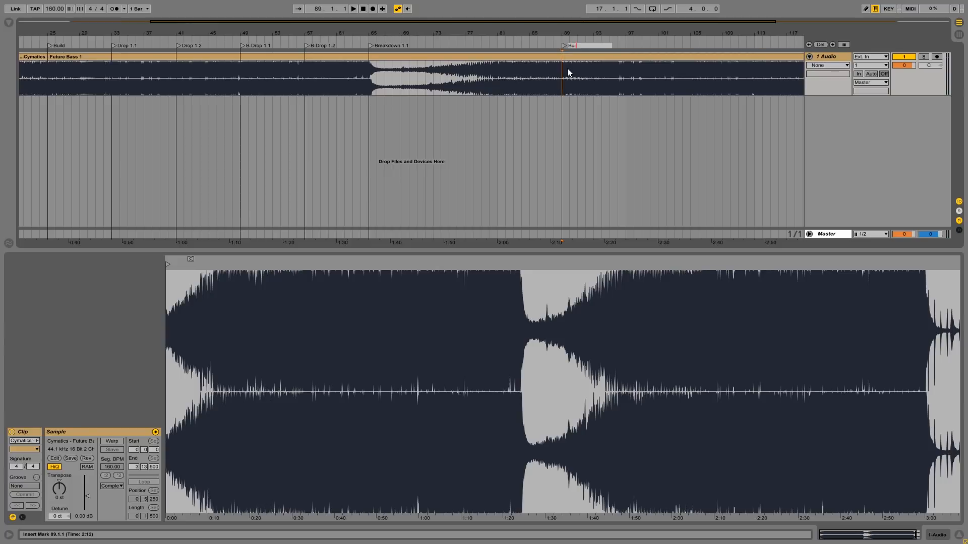
text(ld 2)
key(Return)
Step: Rename the locator at bar 25 to "Build 1"
drag(555, 34, 554, 15)
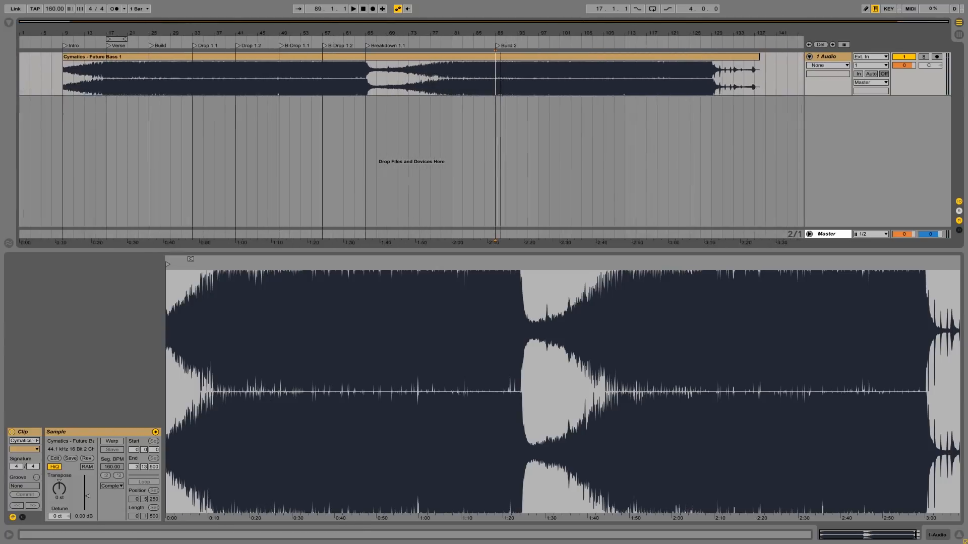
right_click(153, 46)
click(161, 49)
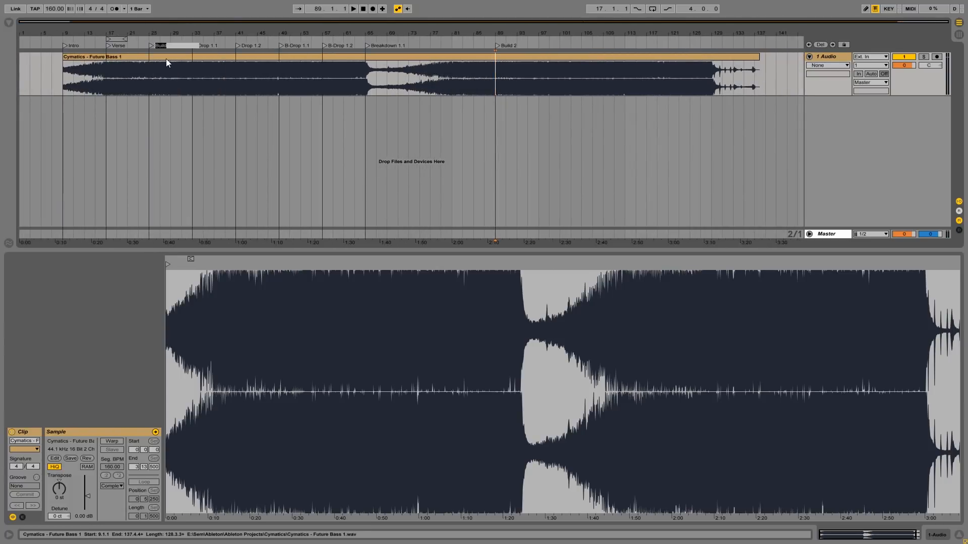
text(1)
key(Return)
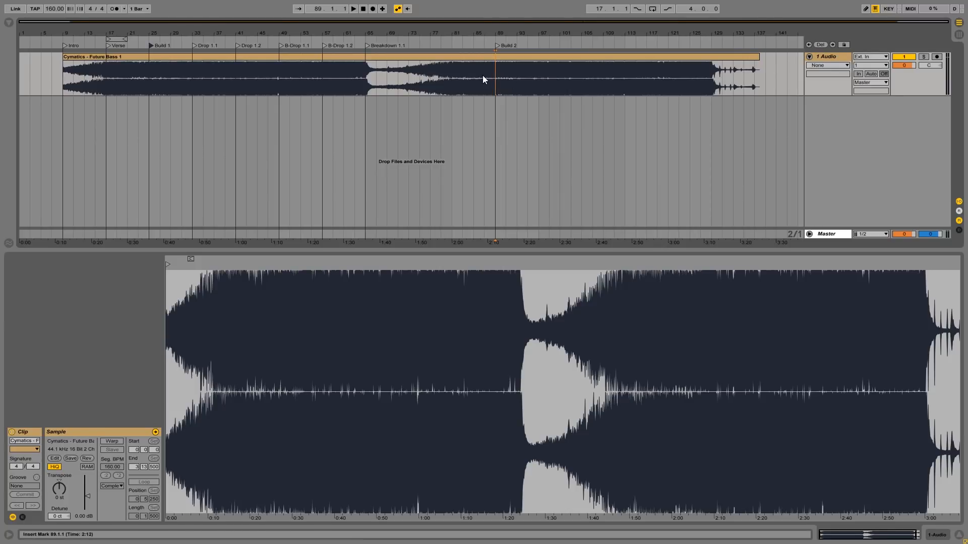
Step: Rename the locator at bar 17 to "Verse 1"
right_click(107, 44)
click(123, 57)
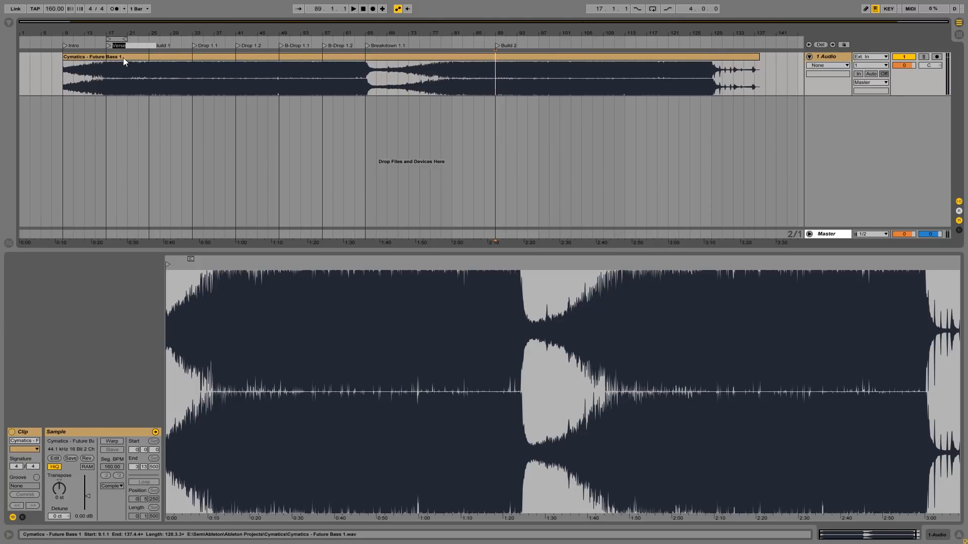
text(1)
key(Return)
Step: Audition the track from bars 73 and 81, and return the insert marker to bar 17
click(409, 72)
key(space)
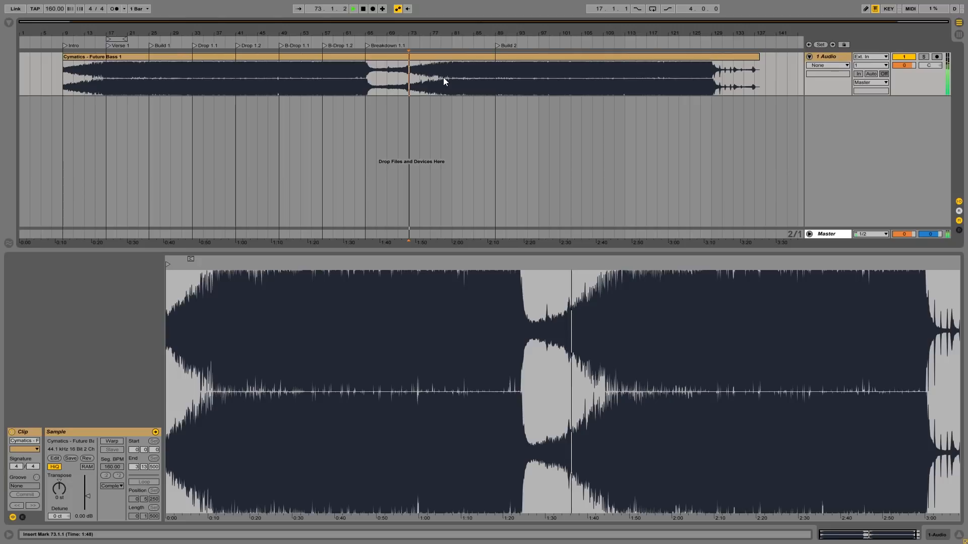
click(451, 50)
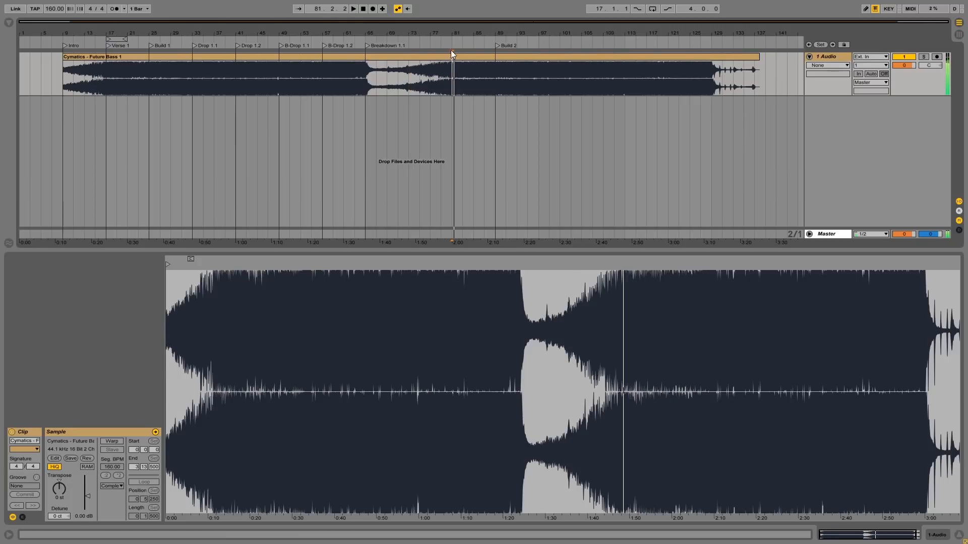
click(104, 84)
key(space)
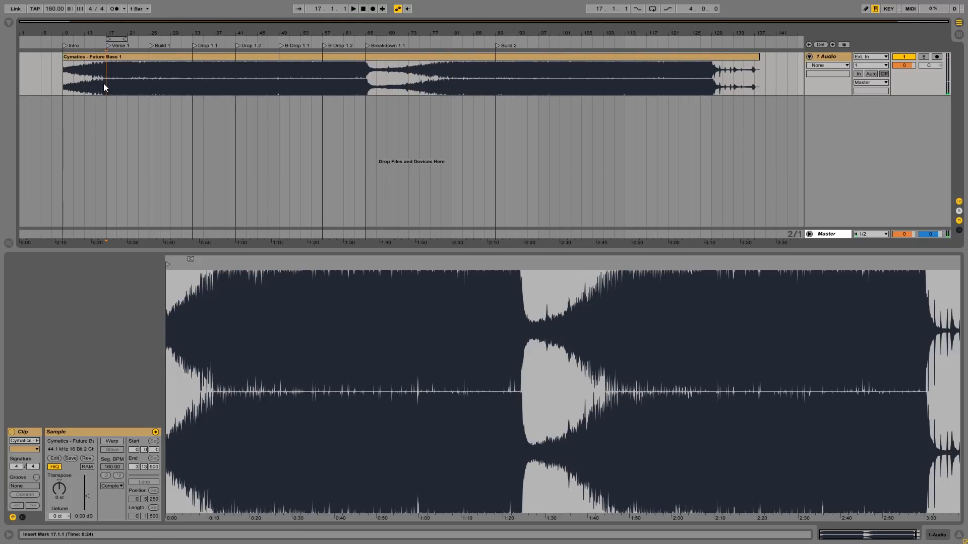
Step: Audition the track from bars 17 and 81, and add a locator named "Verse 2" at bar 81
key(space)
click(452, 71)
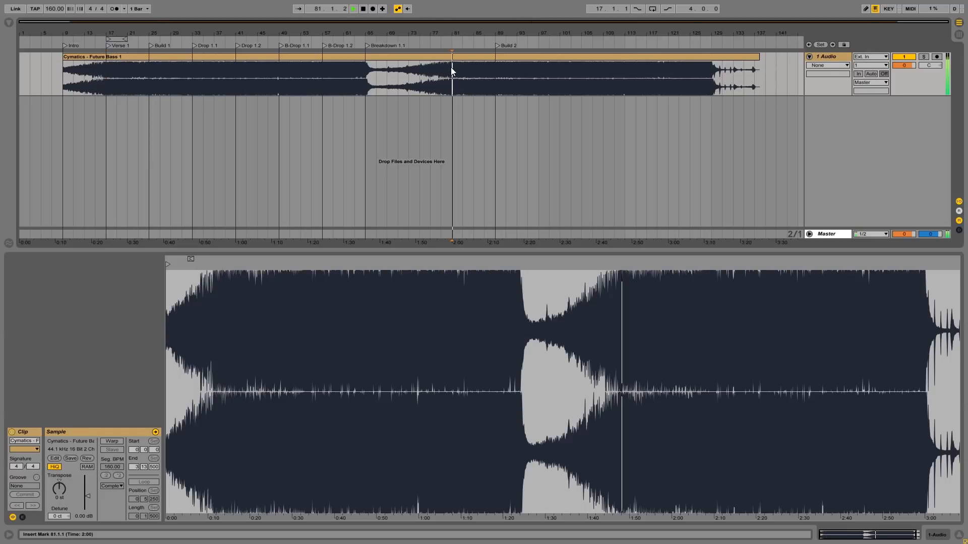
key(space)
right_click(452, 46)
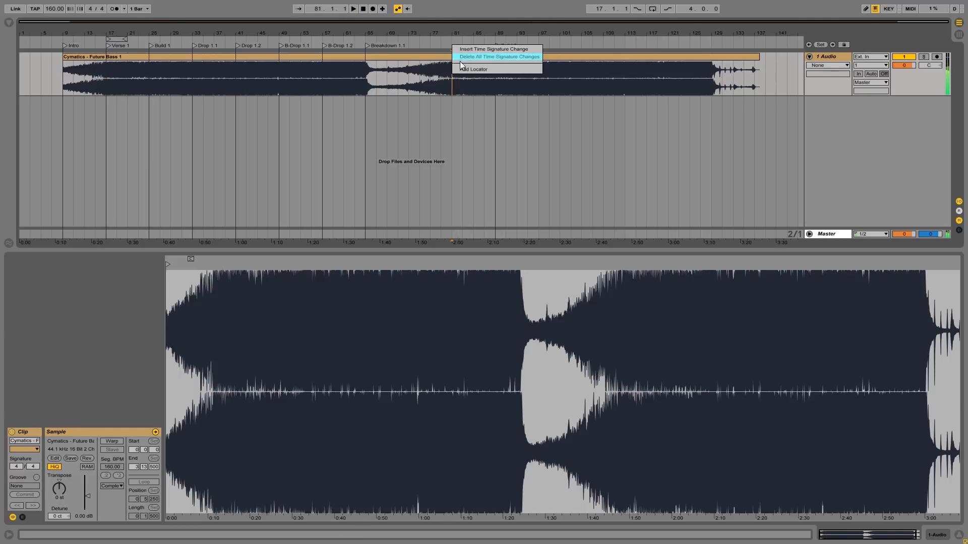
click(462, 69)
text(Verse)
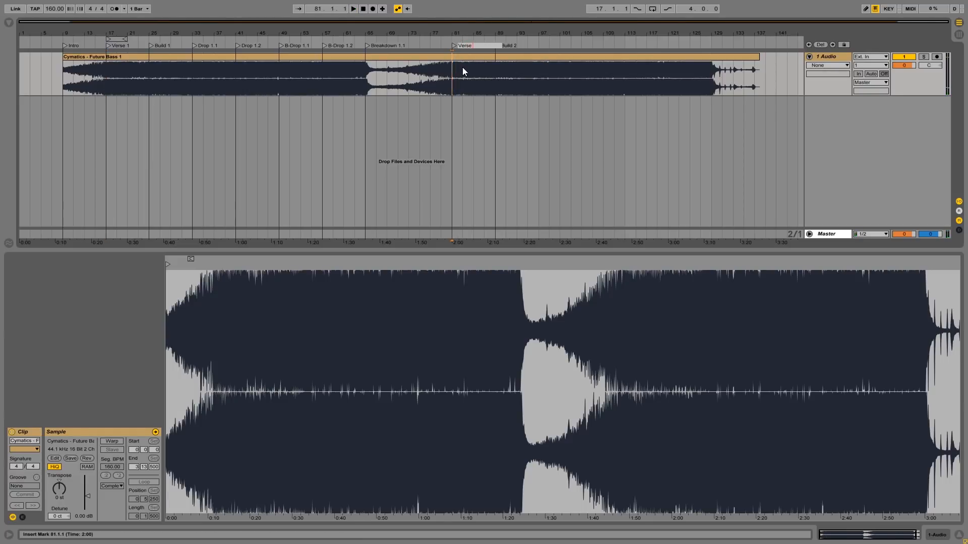
text( 2)
key(Return)
Step: Add a locator named "Breakdown 1.2" at bar 73
click(409, 68)
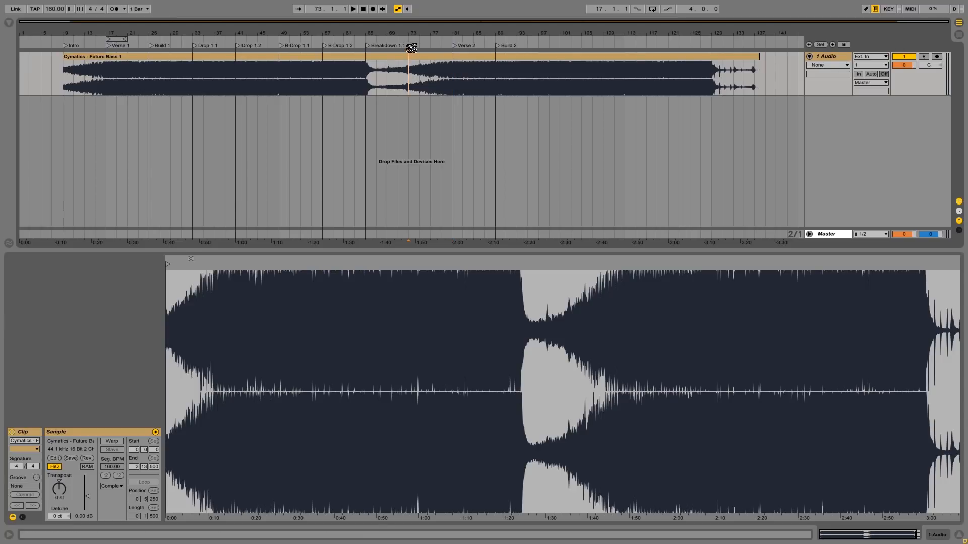
right_click(411, 46)
click(421, 71)
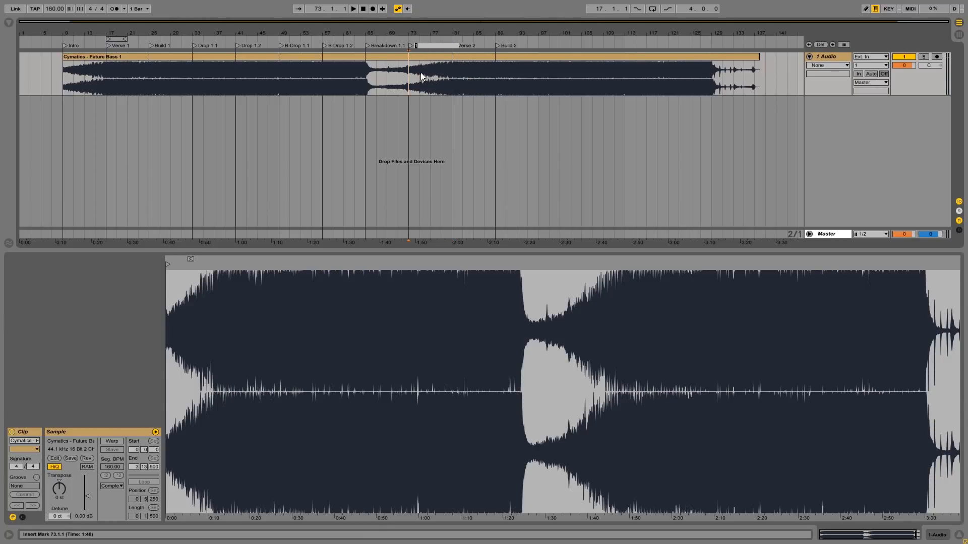
text(Breakdown 1.2)
key(Return)
Step: Audition the track from bars 97, 105, 113 and 121 to identify the sections of the second drop
click(538, 78)
key(space)
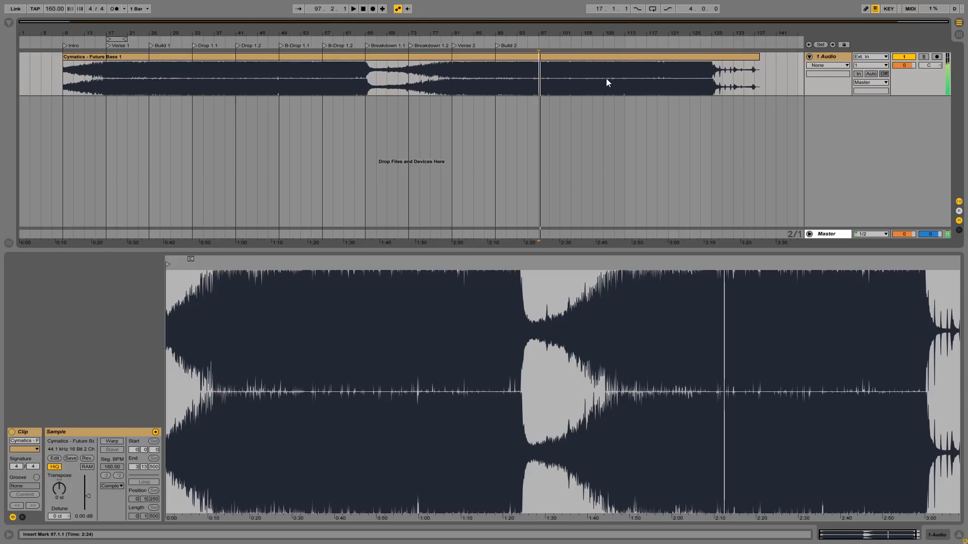
click(579, 80)
click(625, 76)
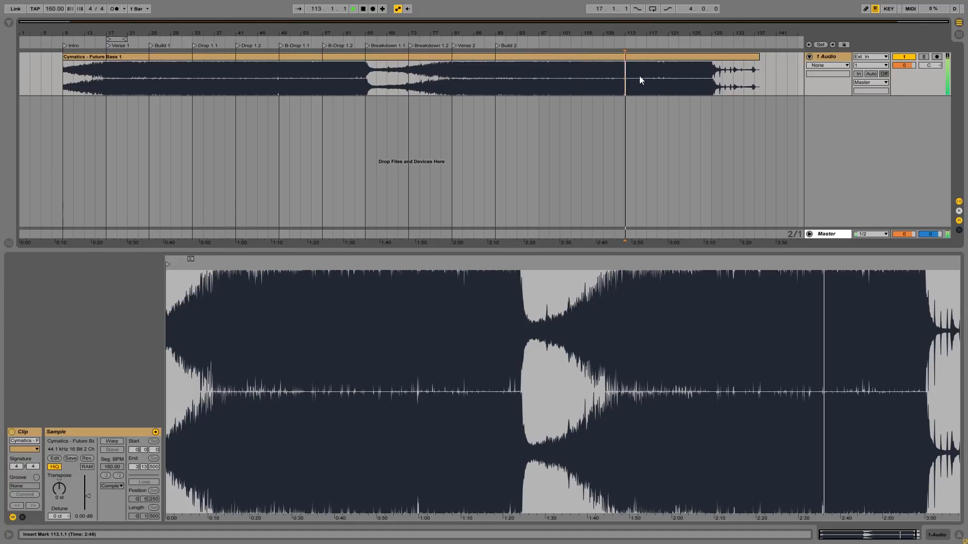
click(675, 76)
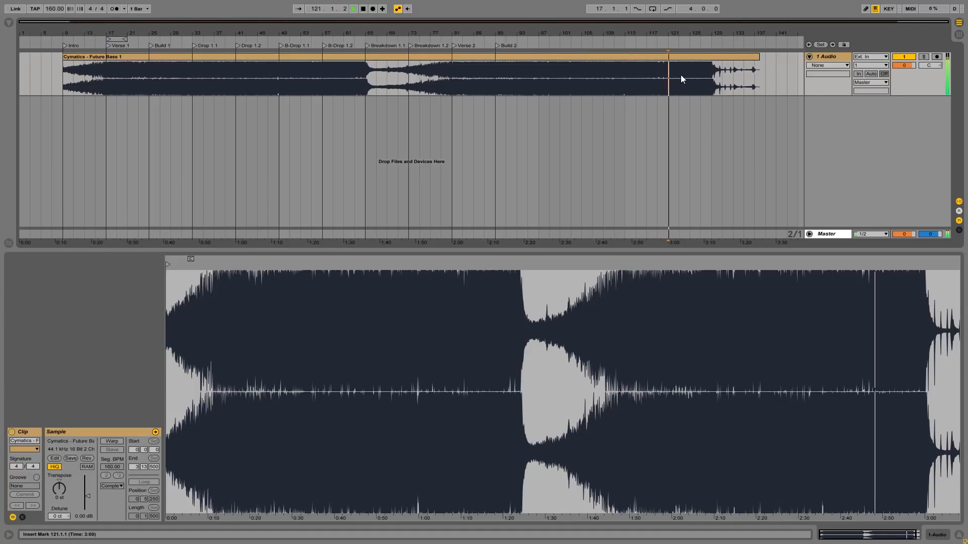
key(space)
Step: Add a locator named "Drop 2.1" at bar 97
click(540, 78)
right_click(539, 44)
click(551, 67)
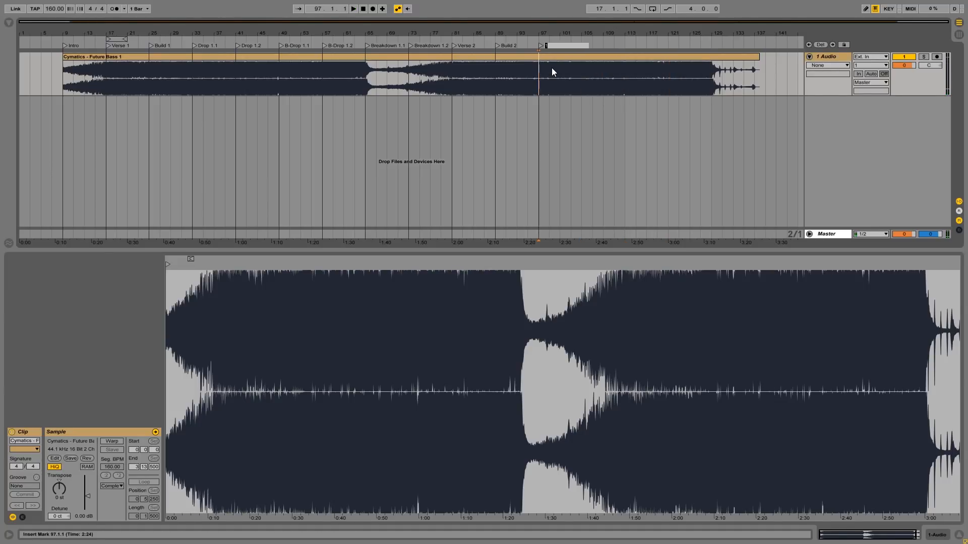
text(Drop 2.1)
key(Return)
Step: Add a locator named "Drop 2.2" at bar 105
click(583, 66)
right_click(582, 45)
click(593, 69)
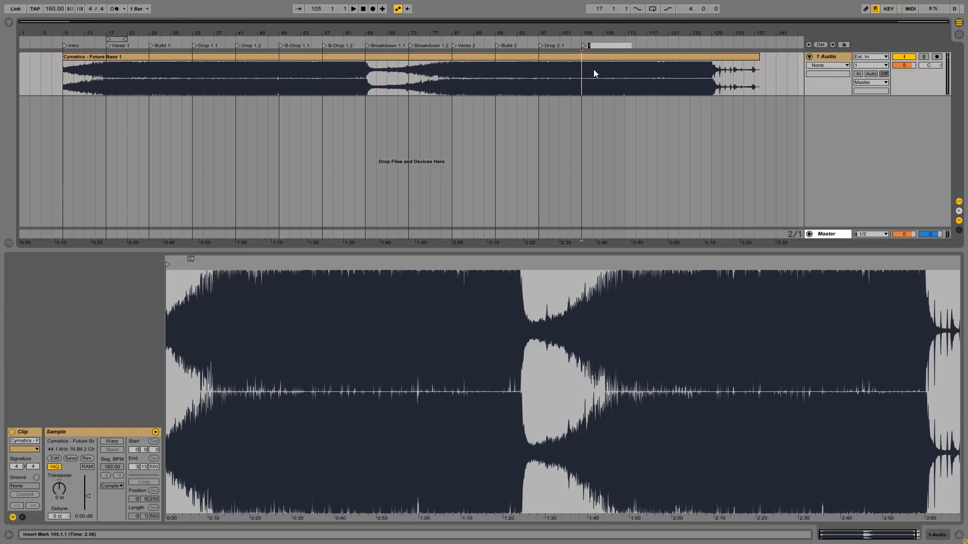
text(Drop 2.2)
key(Return)
Step: Add a locator named "B-Drop 2.1" at bar 113
click(624, 64)
right_click(624, 43)
click(633, 66)
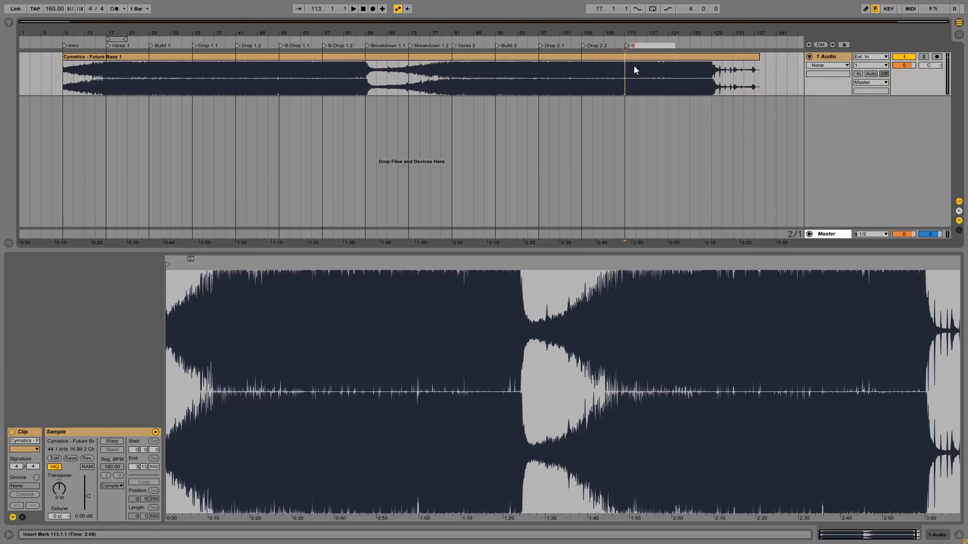
text(B-Drop 2.1)
key(Return)
Step: Add a locator named "B-Drop 2.2" at bar 121
click(672, 63)
right_click(670, 45)
click(675, 65)
text(B)
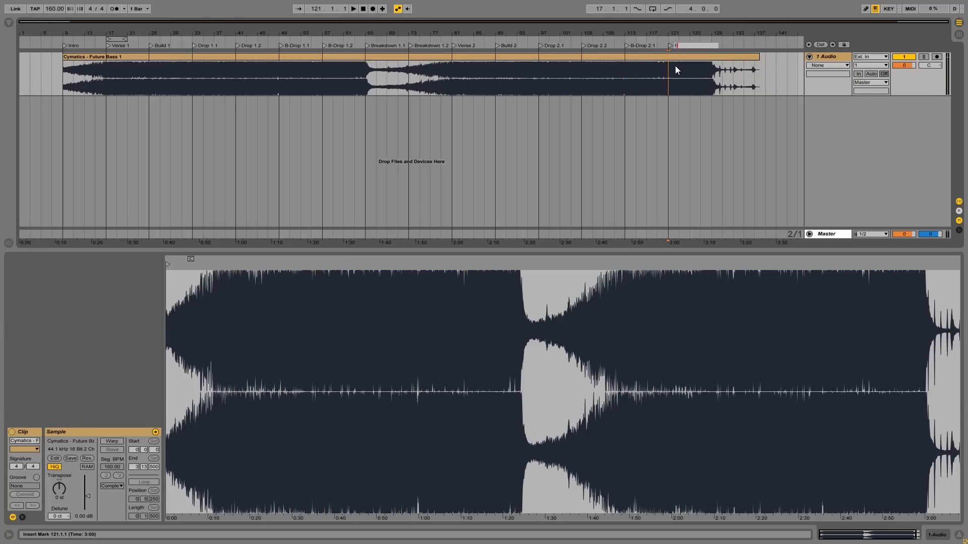
text(-Drop 2.2)
key(Return)
Step: Audition the ending from bar 129 and add a locator named "Outro" there
click(711, 81)
key(space)
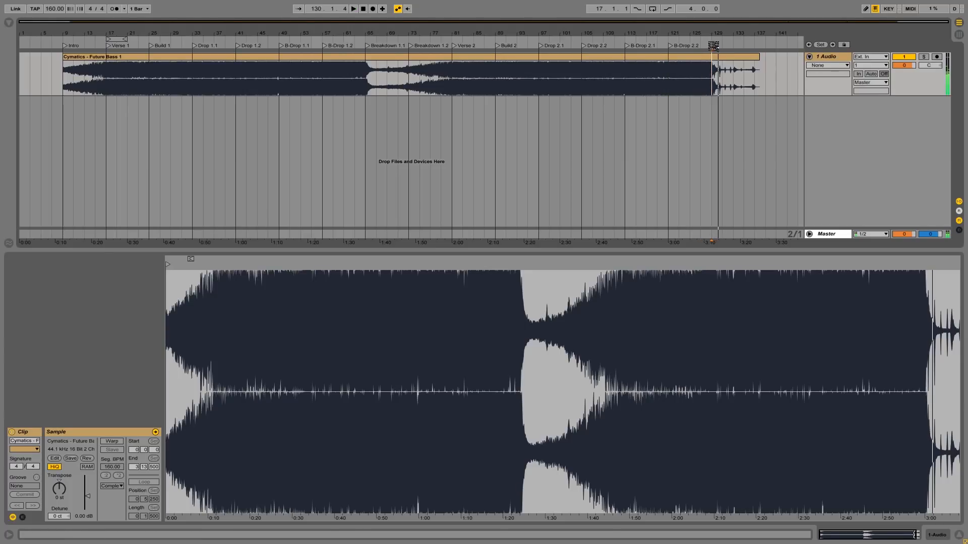
key(space)
right_click(713, 45)
click(729, 70)
text(Outro)
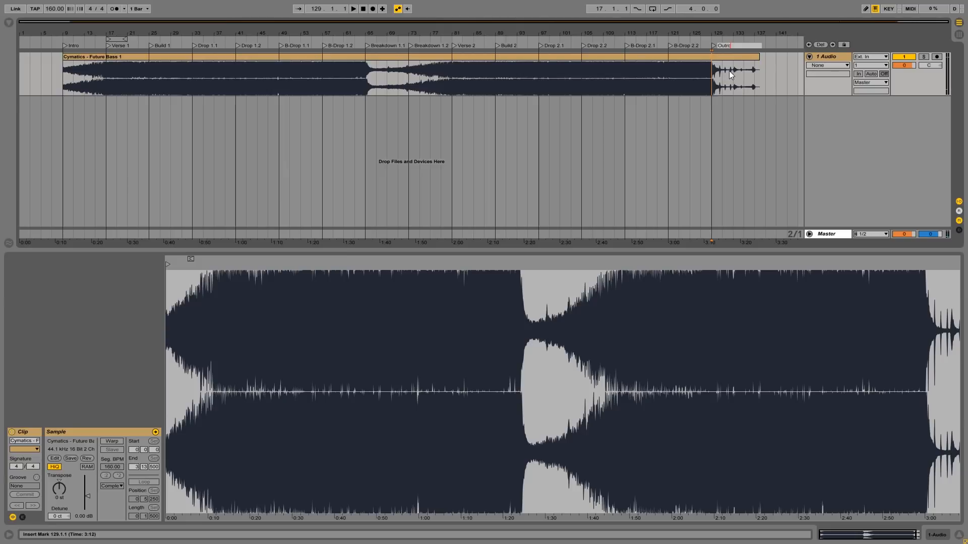
key(Return)
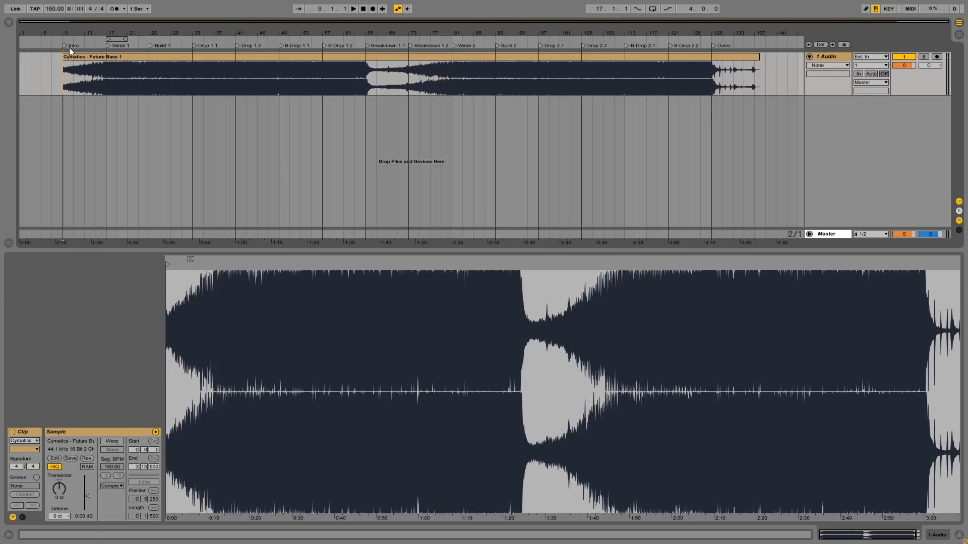
drag(65, 79, 758, 84)
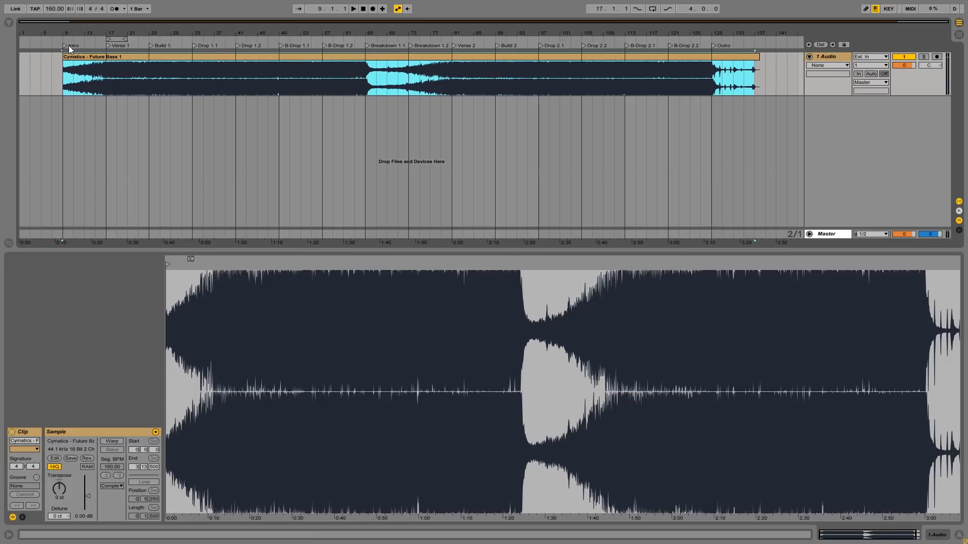
click(61, 74)
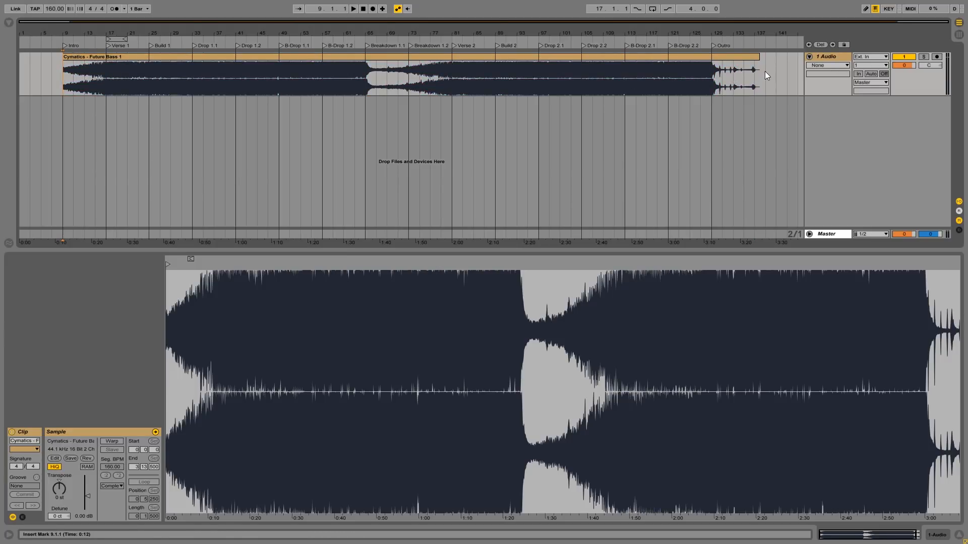
click(210, 59)
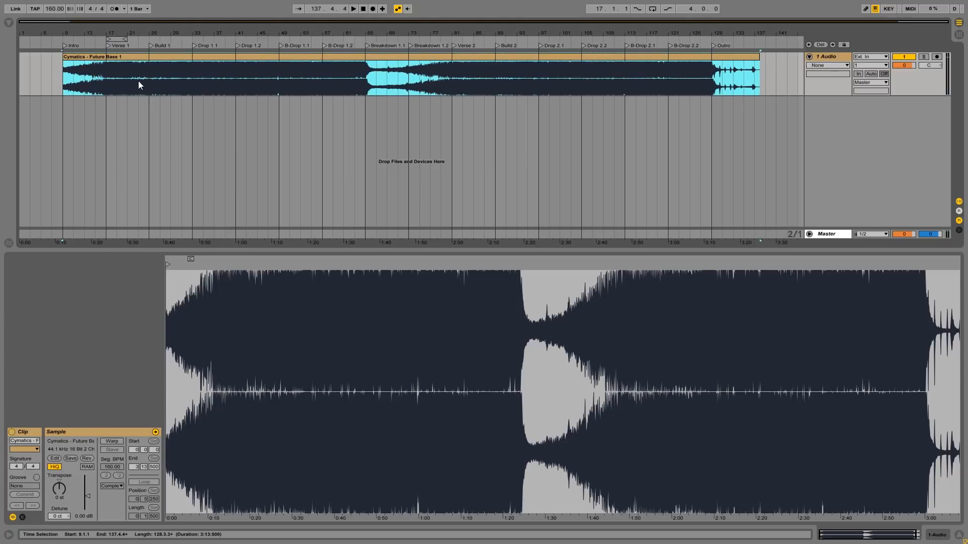
click(65, 78)
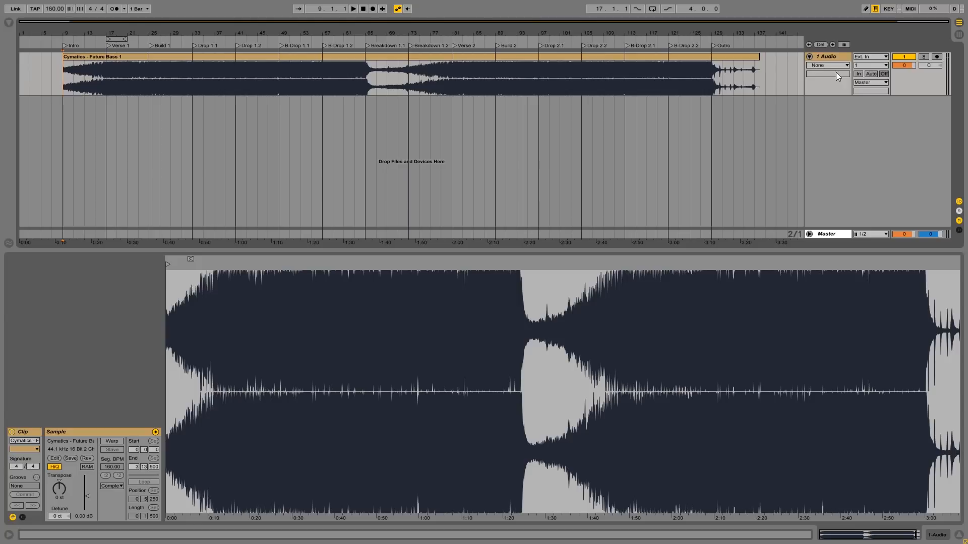
Step: Rename the audio track to "Reference" and route its audio output to Ext. Out
key(ctrl+r)
text(Reference)
click(869, 83)
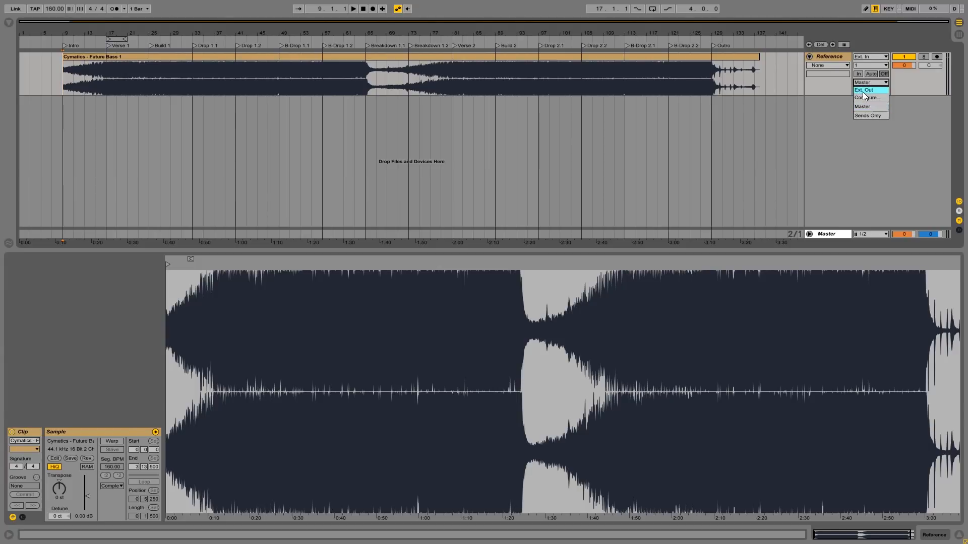
Step: Try a makeup gain of 12.2 dB on the Master track's Glue Compressor
click(827, 234)
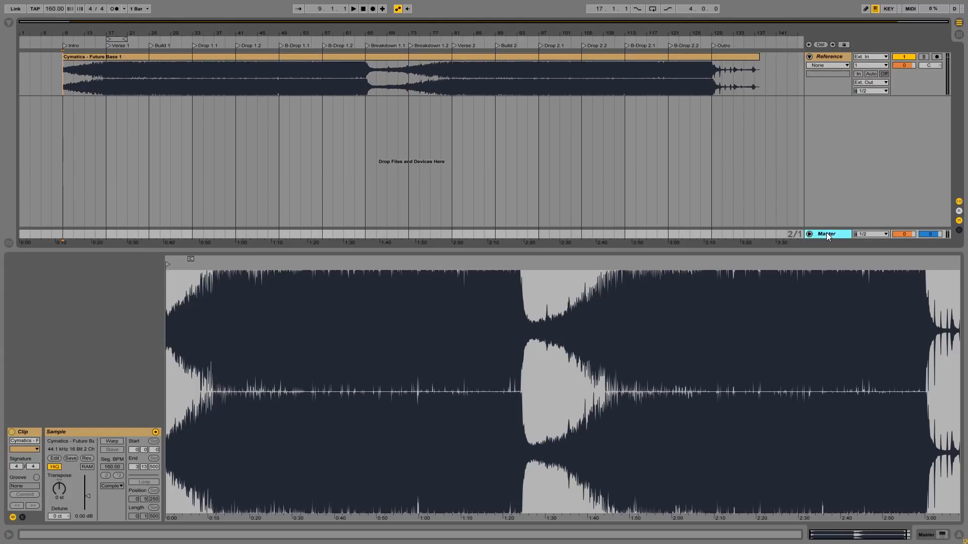
click(97, 499)
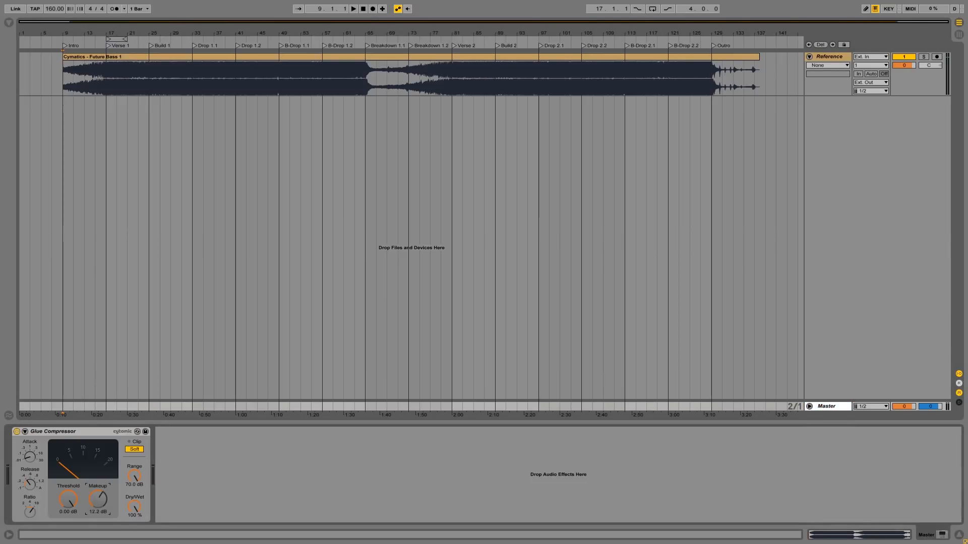
double_click(278, 74)
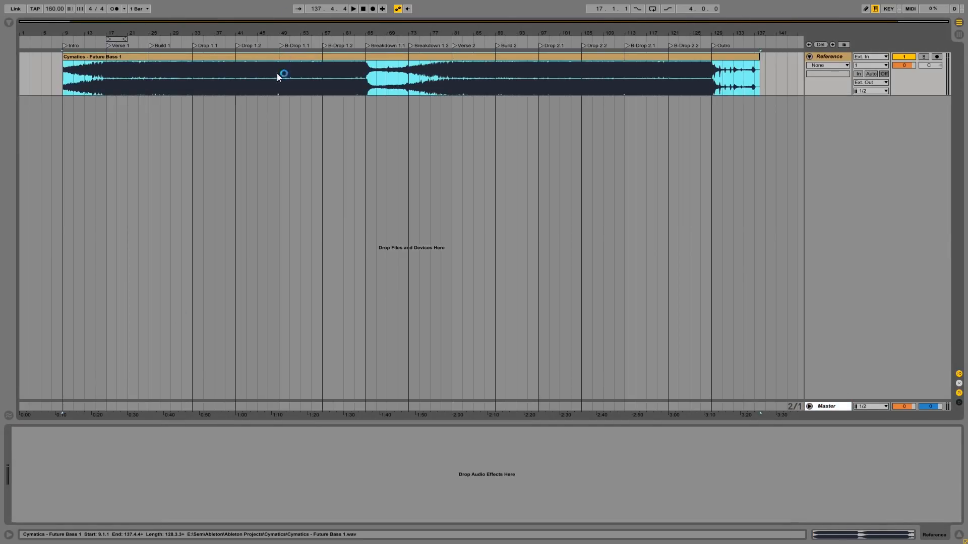
click(287, 416)
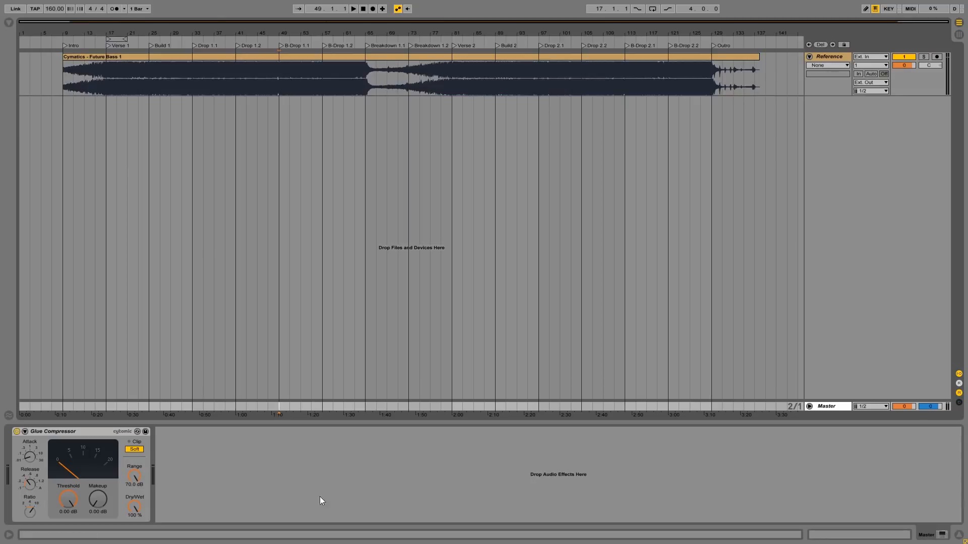
Step: Audition the Reference track briefly from bar 49 and deactivate the track
click(842, 57)
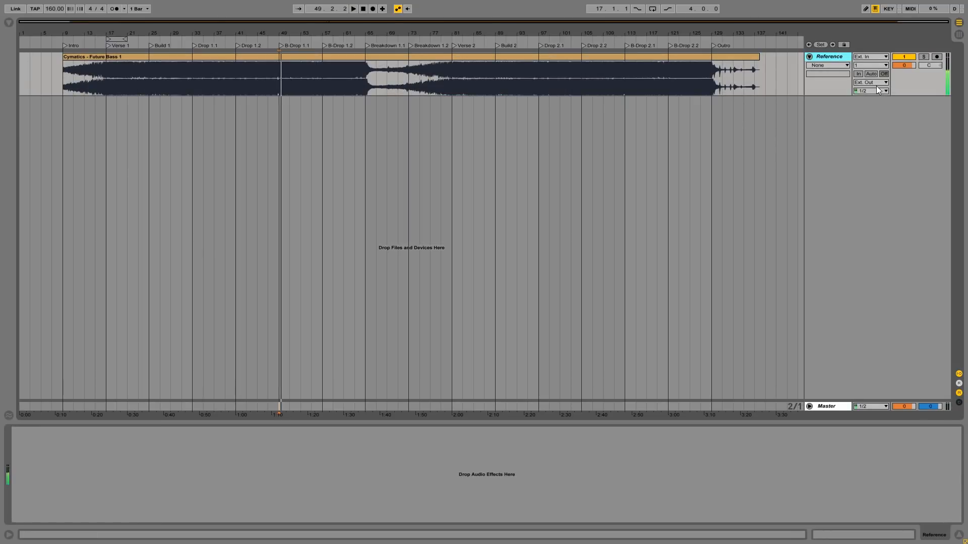
click(833, 406)
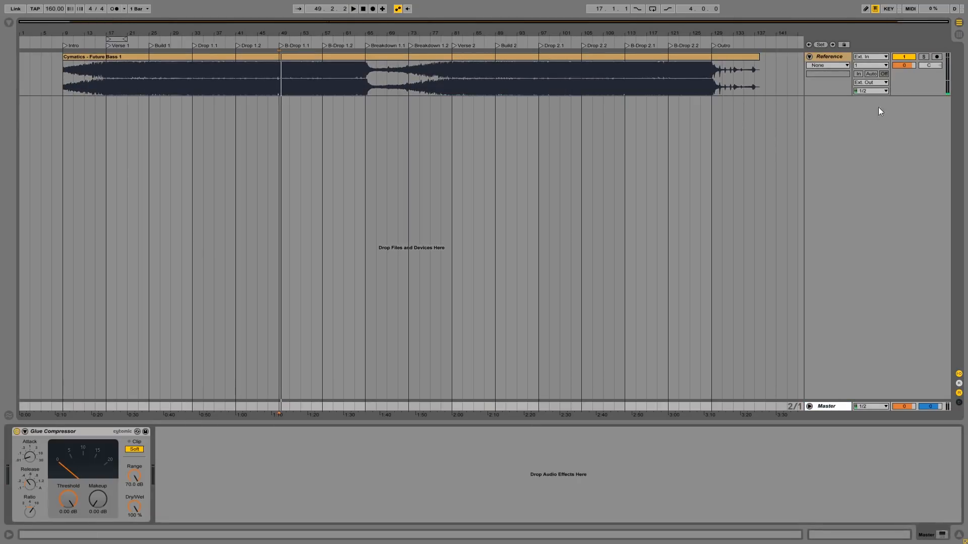
click(904, 58)
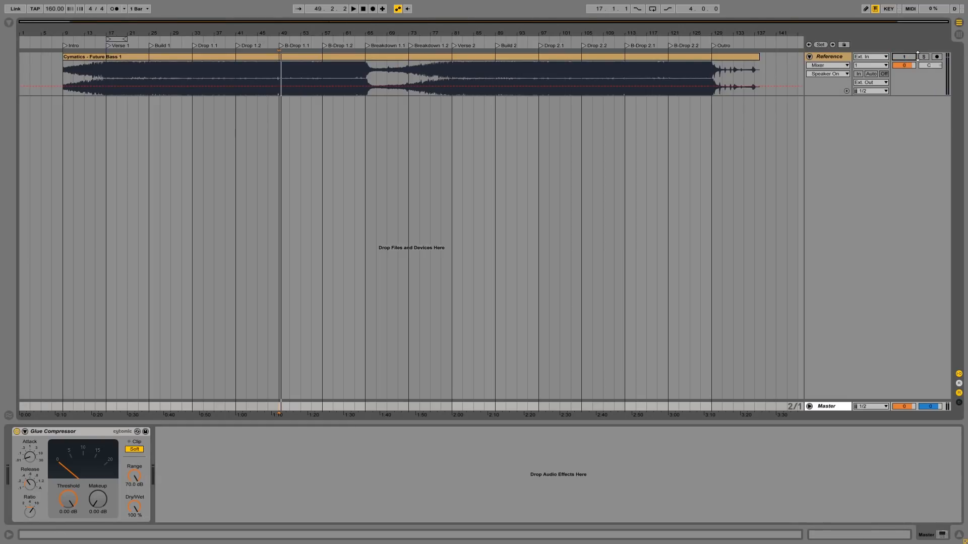
click(835, 59)
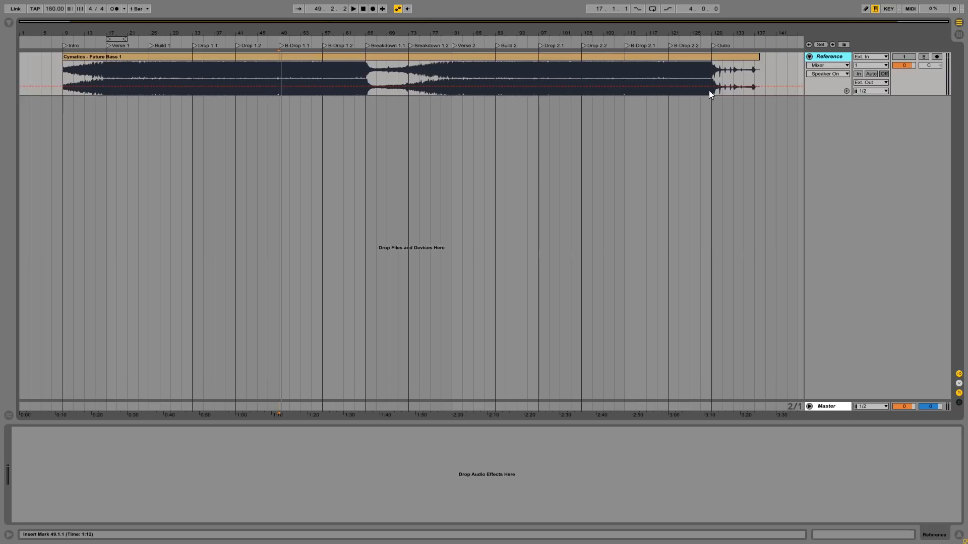
Step: Examine the reference arrangement section by section, from the intro through the drops and breakdown to the outro
click(279, 77)
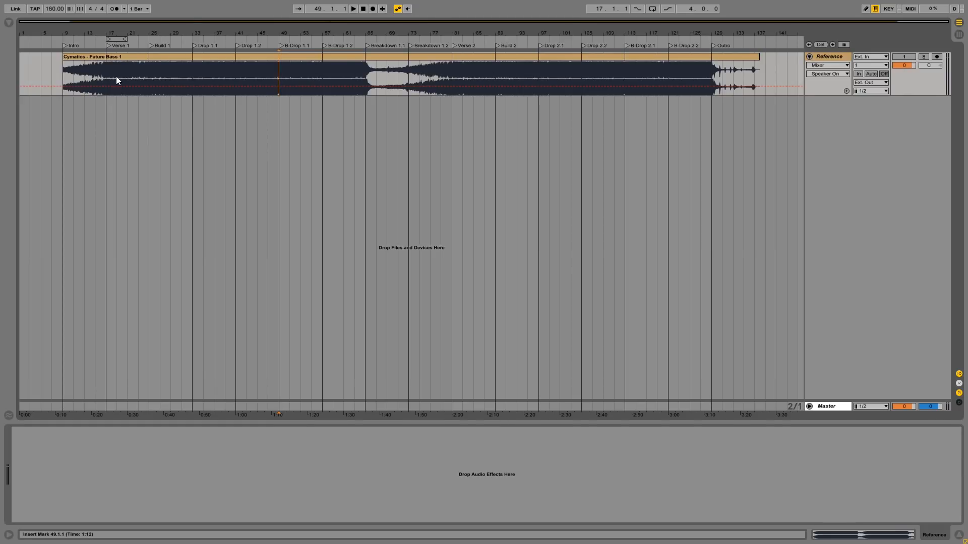
drag(62, 84, 94, 79)
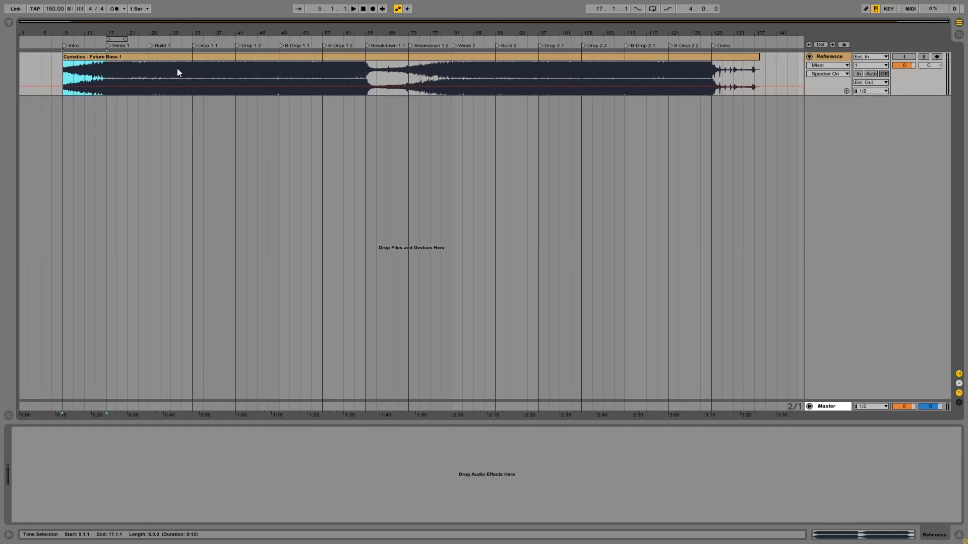
drag(192, 72, 236, 76)
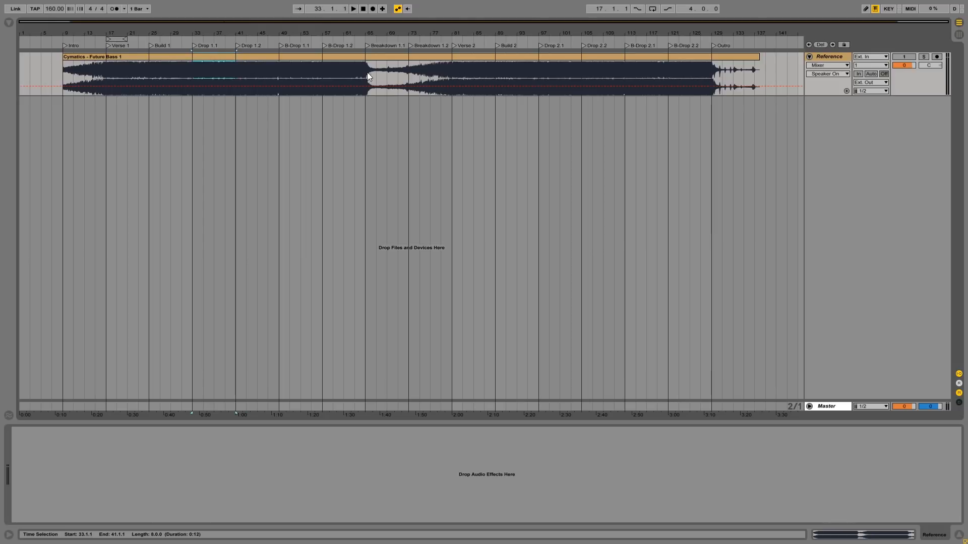
drag(367, 73, 732, 73)
click(764, 71)
click(754, 73)
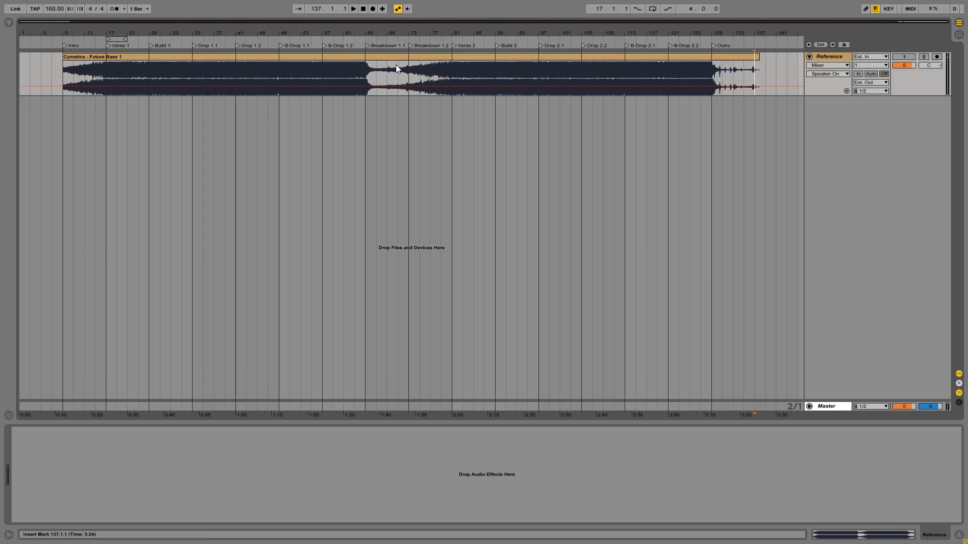
click(368, 72)
mouse_move(208, 30)
mouse_down()
mouse_move(208, 39)
mouse_move(208, 28)
mouse_up()
drag(65, 75, 295, 72)
drag(374, 74, 500, 63)
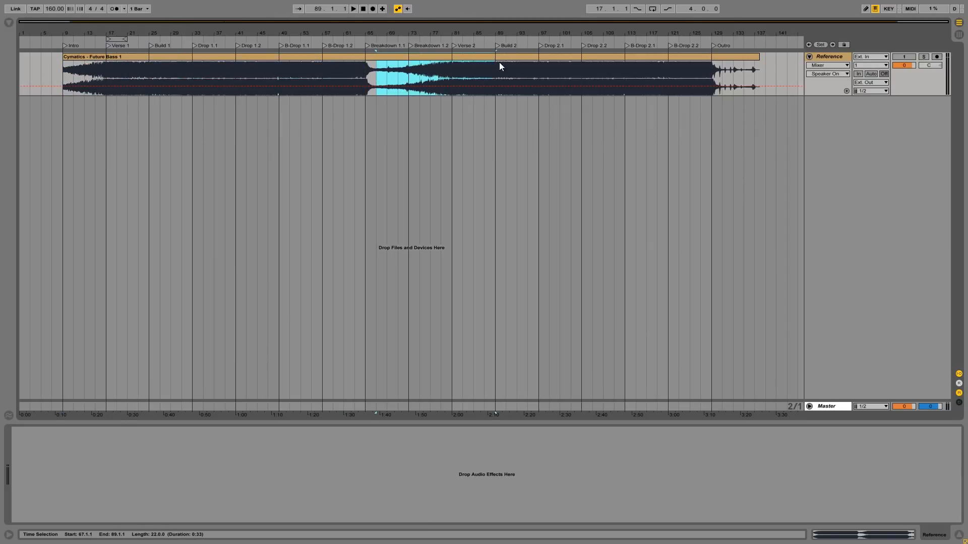
click(540, 72)
drag(709, 70, 770, 73)
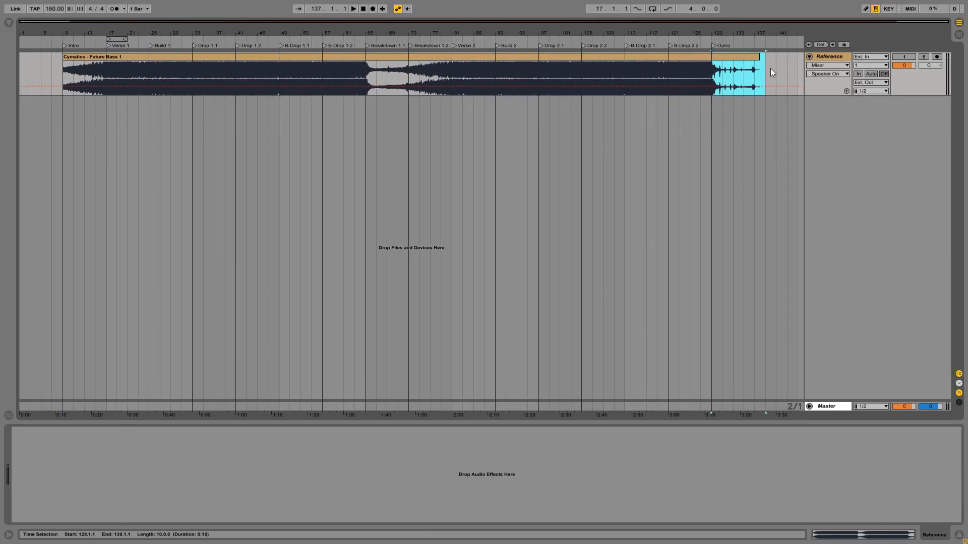
click(236, 71)
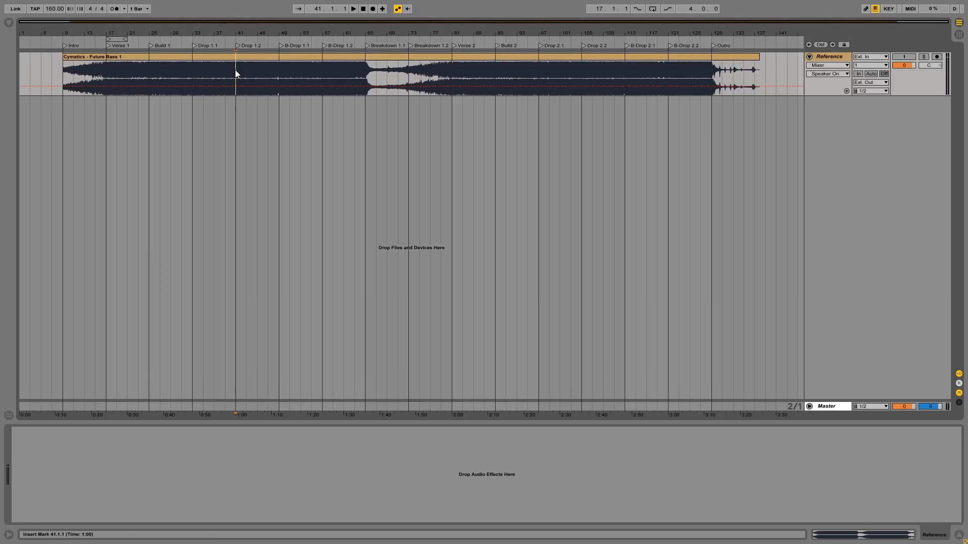
Step: Turn on Warp for the reference clip and set the project tempo to 122 BPM
double_click(121, 55)
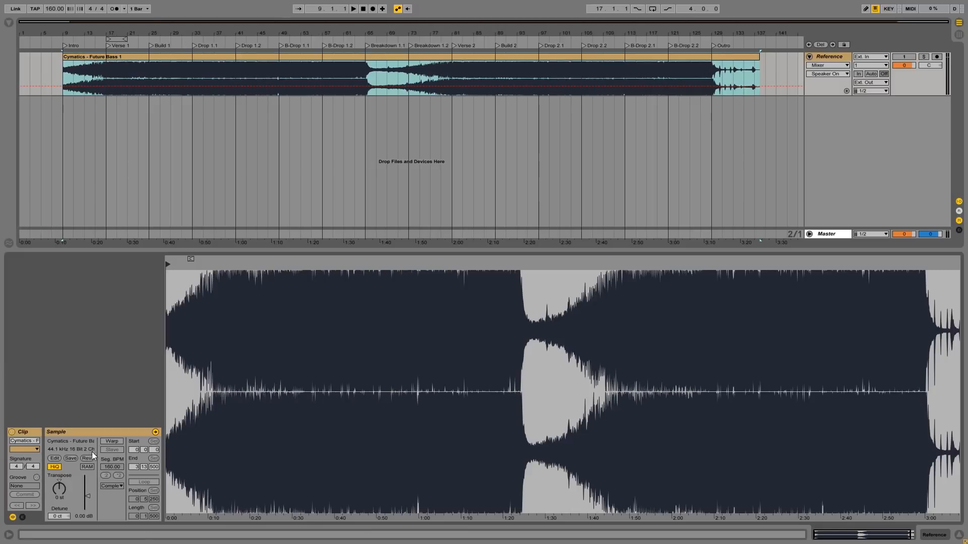
click(112, 442)
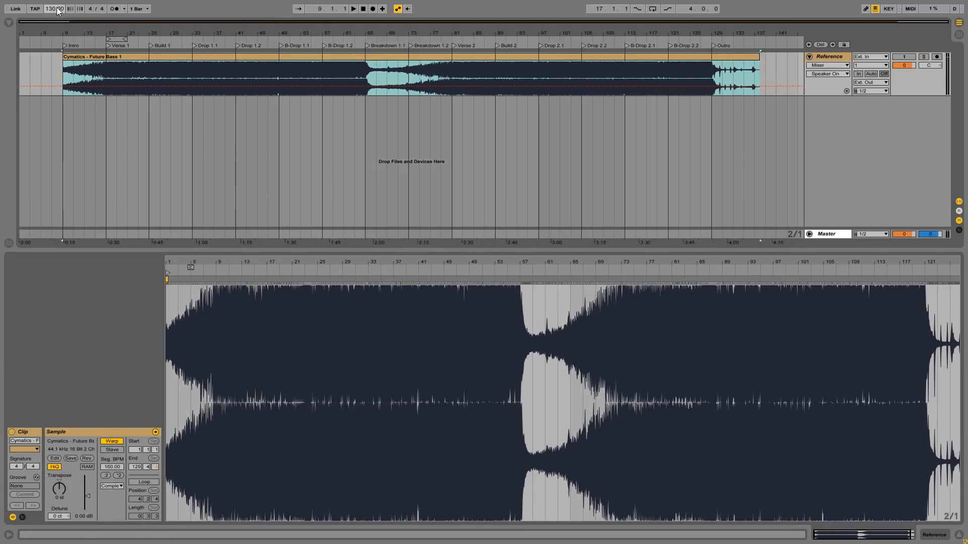
drag(62, 9, 61, 31)
drag(68, 69, 409, 59)
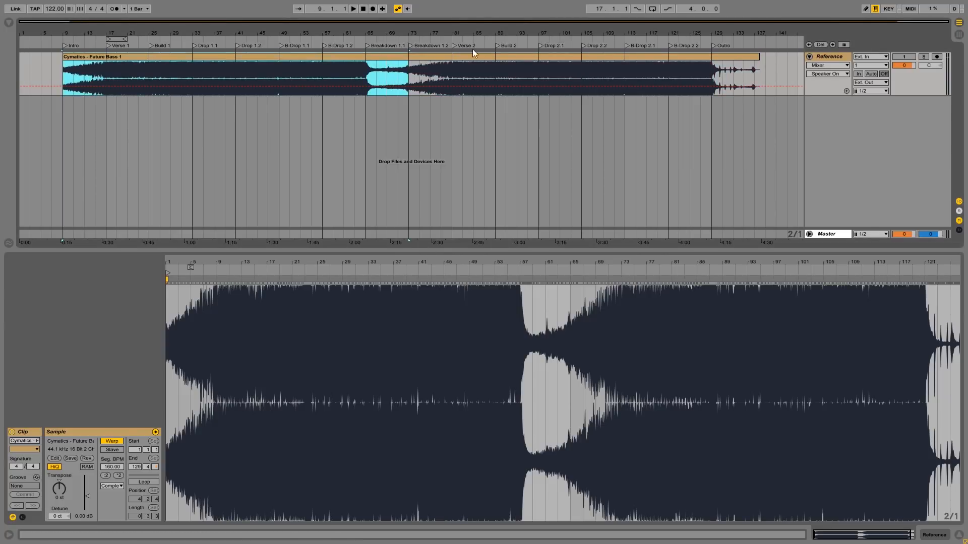
click(710, 75)
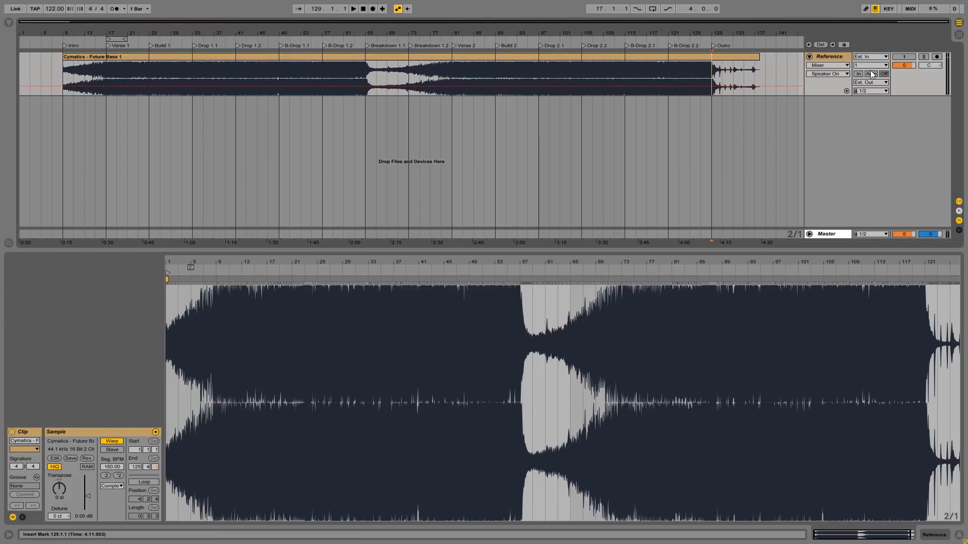